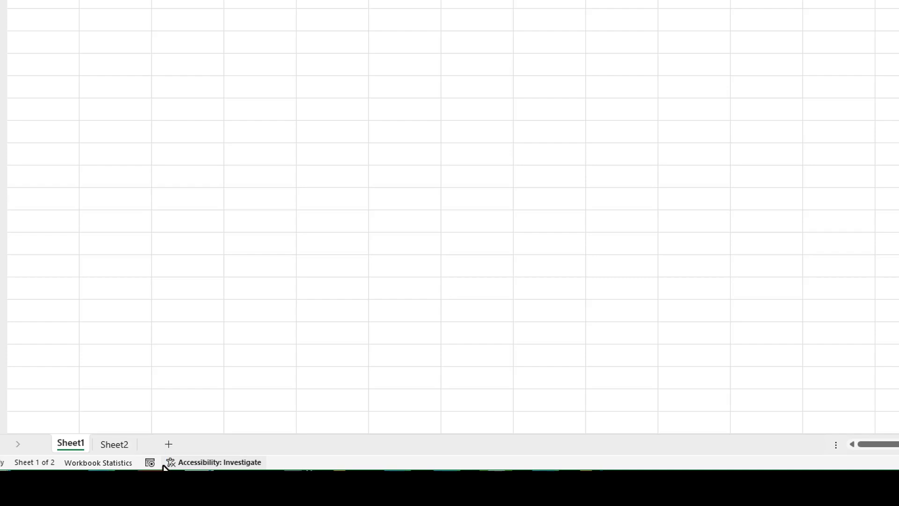
# Begin recording a new macro, naming it Example1 and assigning it the shortcut Ctrl+Shift+G
pyautogui.rightClick(161, 463)
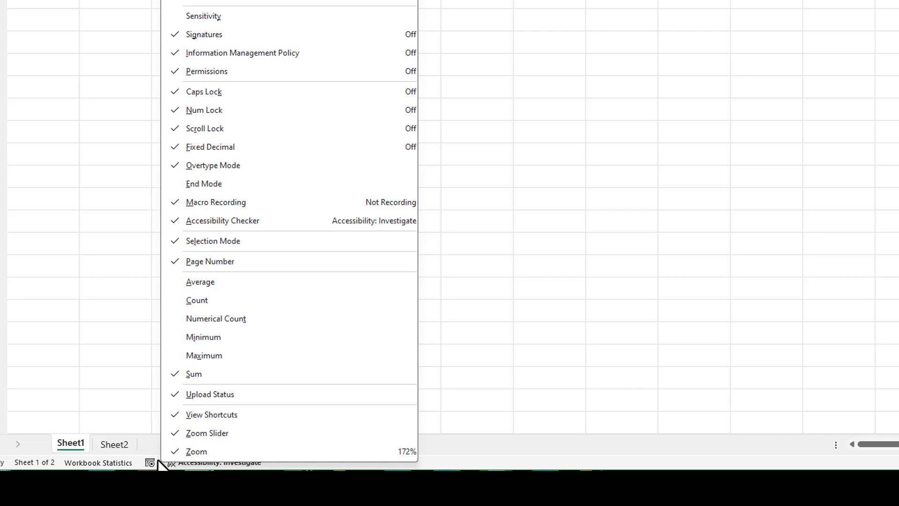
pyautogui.click(152, 462)
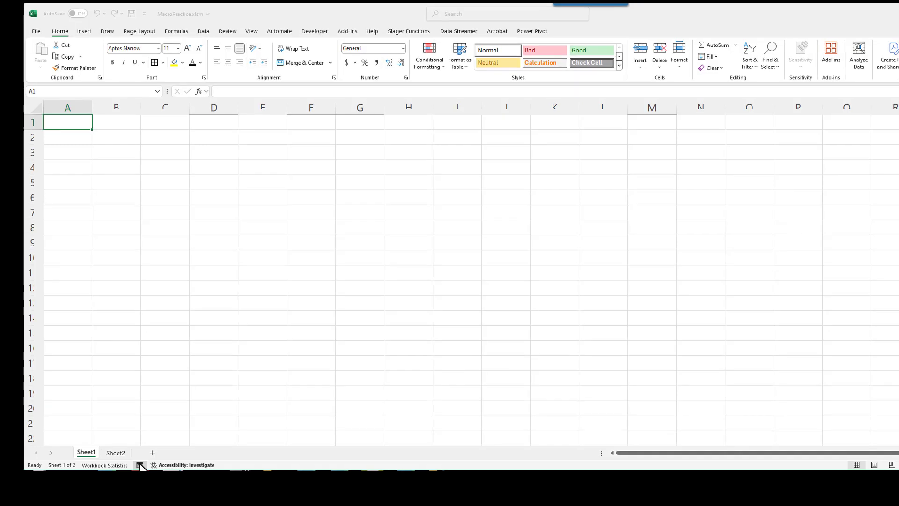
pyautogui.click(140, 465)
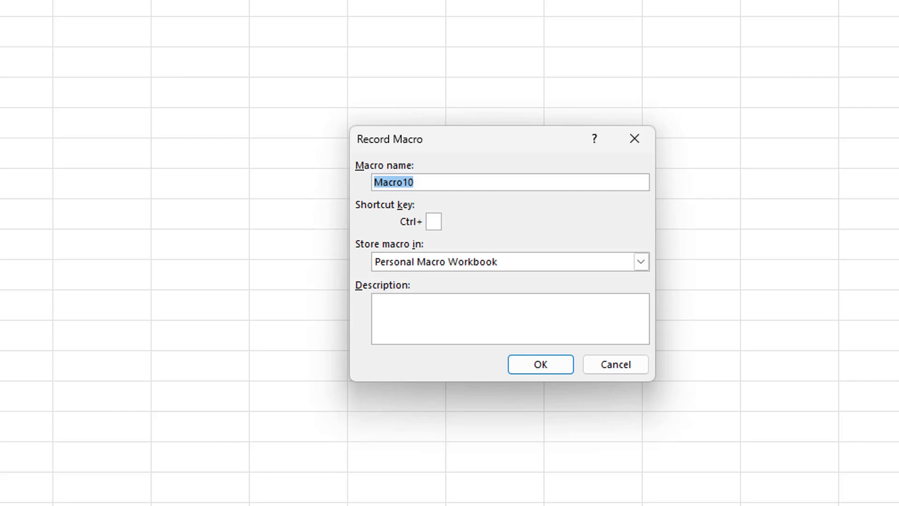
pyautogui.write('Example')
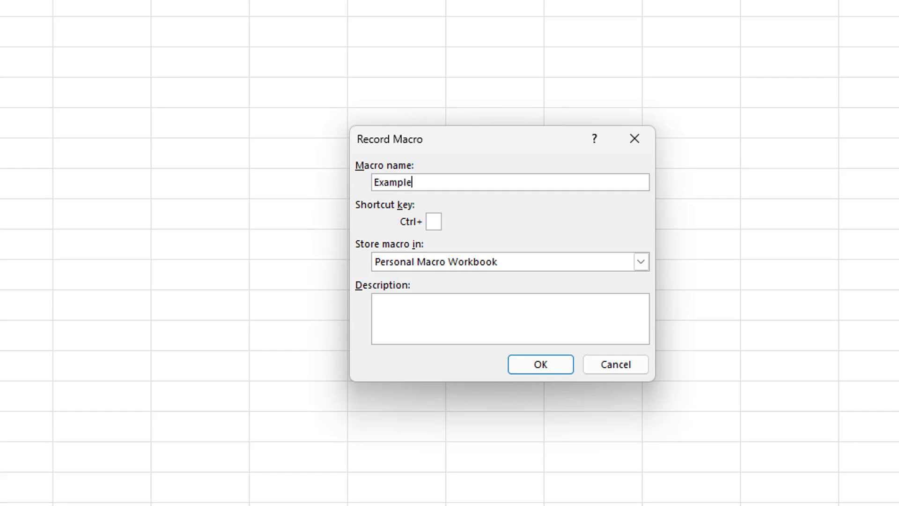
pyautogui.write('1')
pyautogui.write('G')
# Store the macro in This Workbook with the description "B, I, Red Font, all around border" and start the recording
pyautogui.click(638, 261)
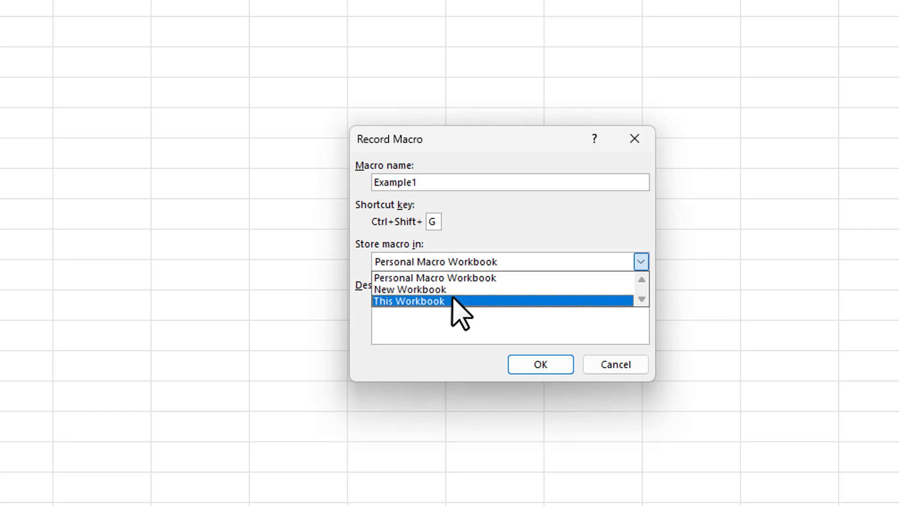
pyautogui.click(452, 301)
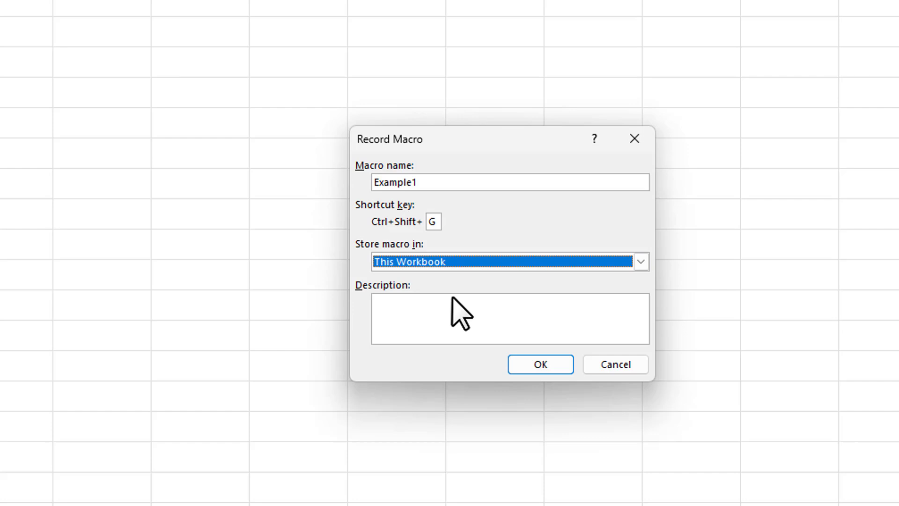
pyautogui.click(432, 311)
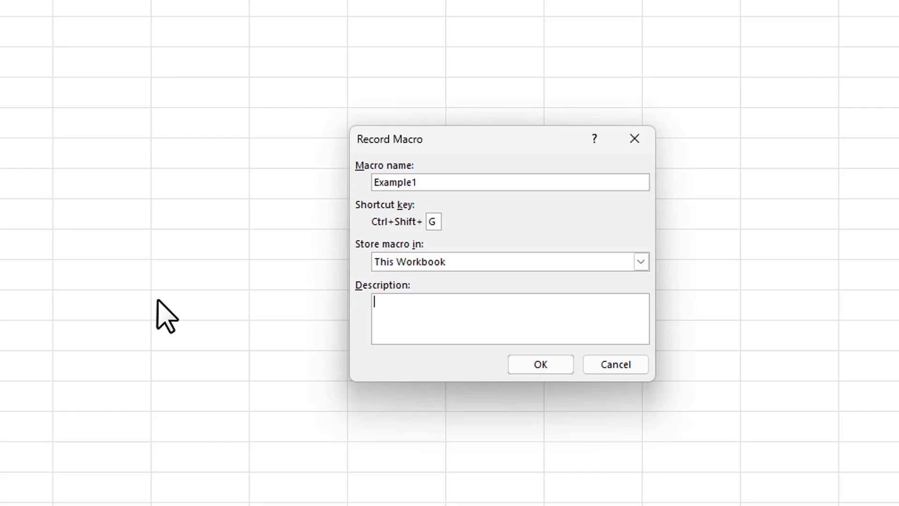
pyautogui.write('B, I, Red Font, all')
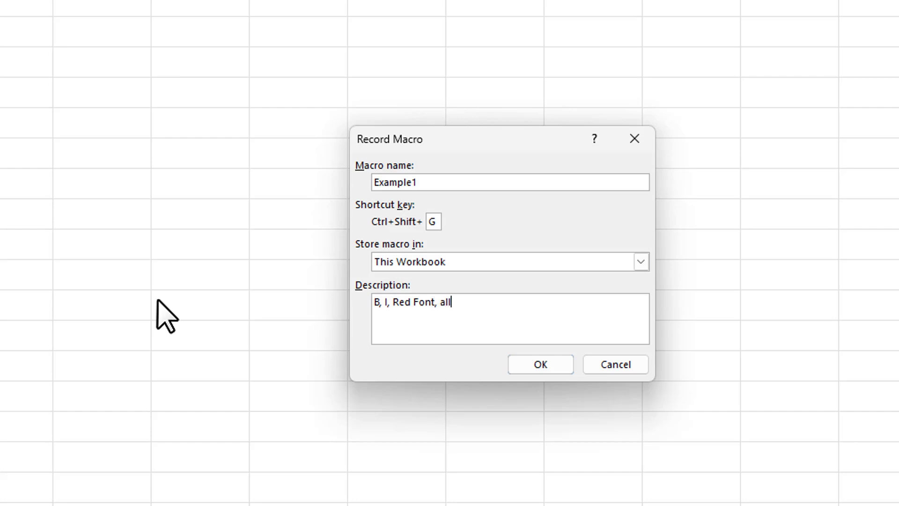
pyautogui.write(' around border')
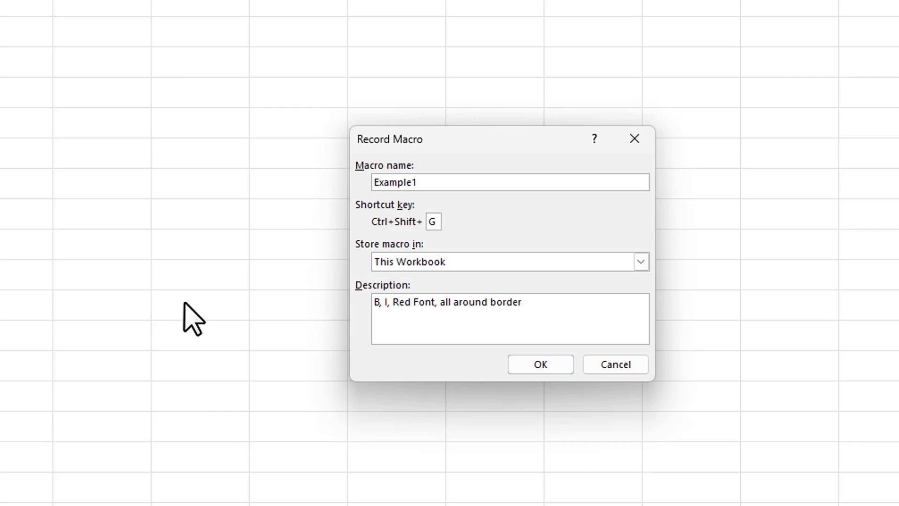
pyautogui.click(536, 366)
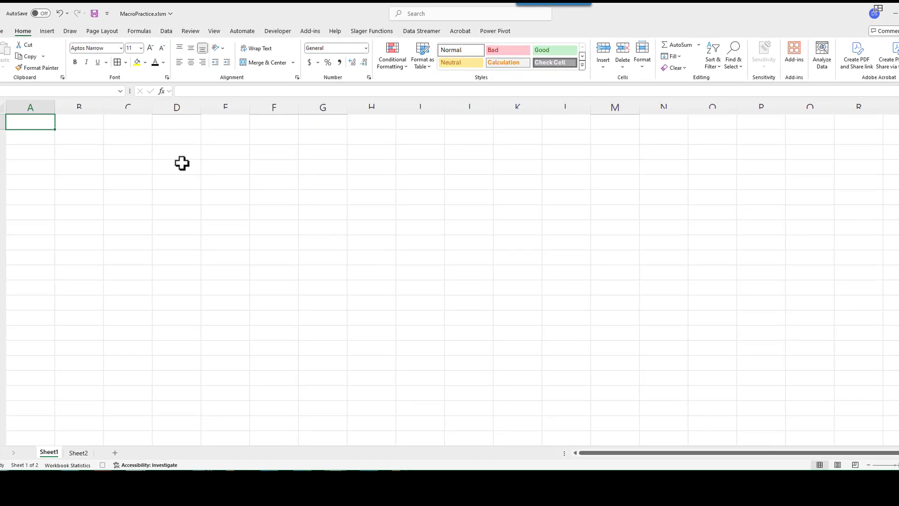
# Record bold, italic, standard red font and an all-around border on cell A1, and end the macro recording
pyautogui.click(87, 62)
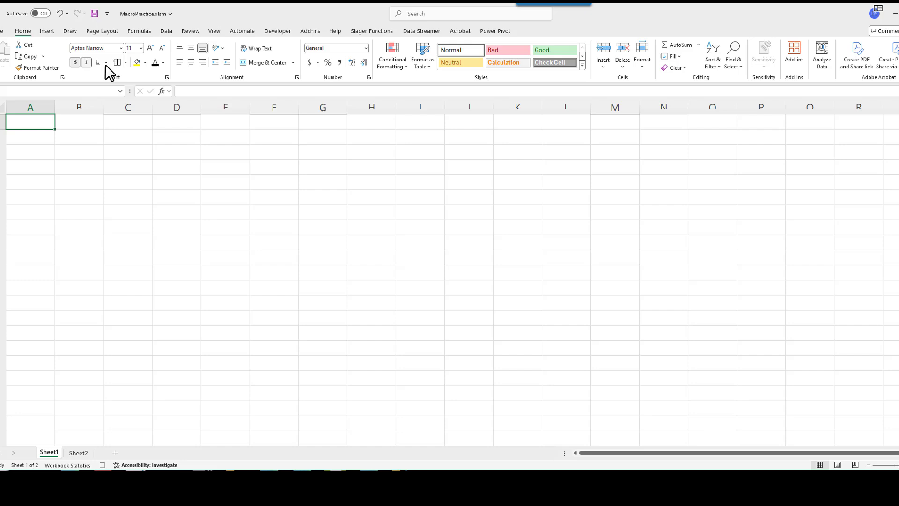
pyautogui.click(163, 62)
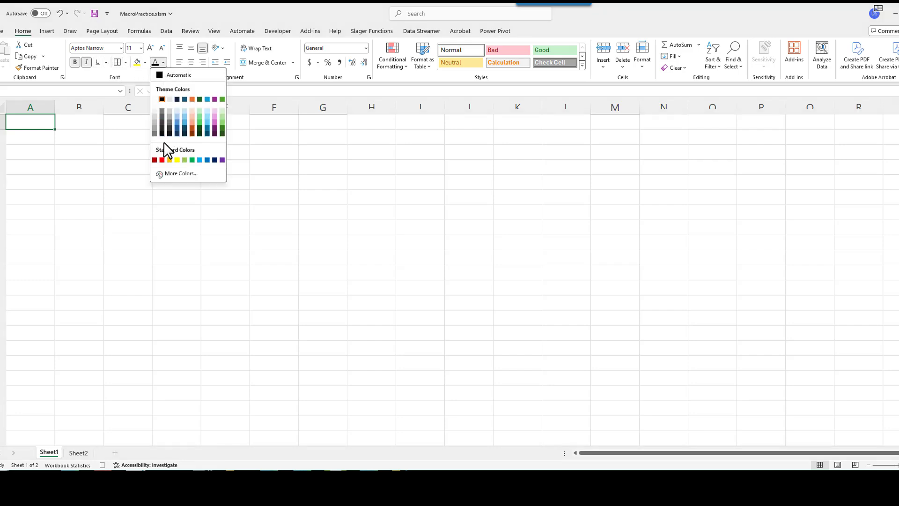
pyautogui.click(162, 160)
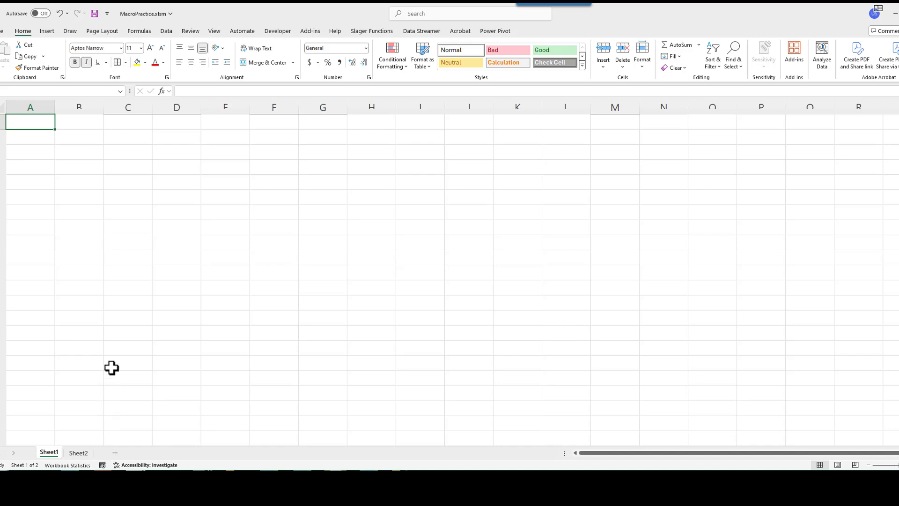
# Enter "Task" in cell C7 and apply the Example1 macro to that cell
pyautogui.click(123, 215)
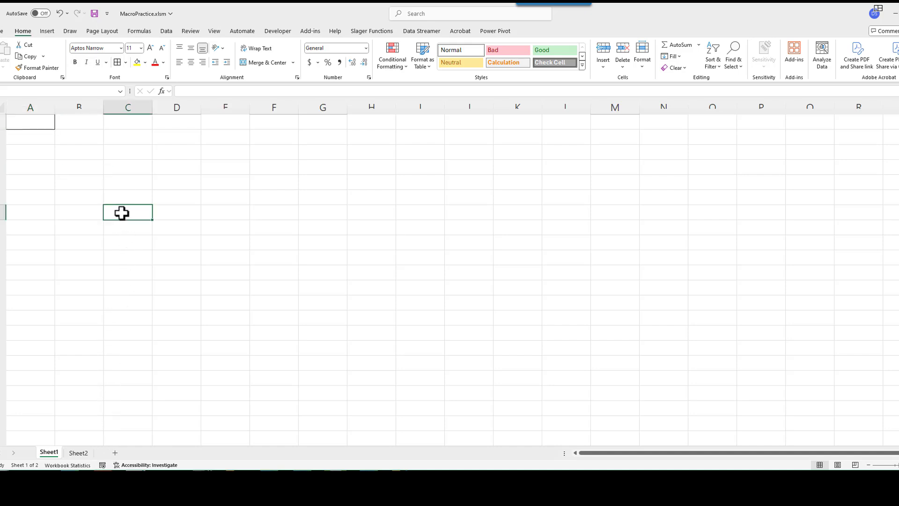
pyautogui.write('Task')
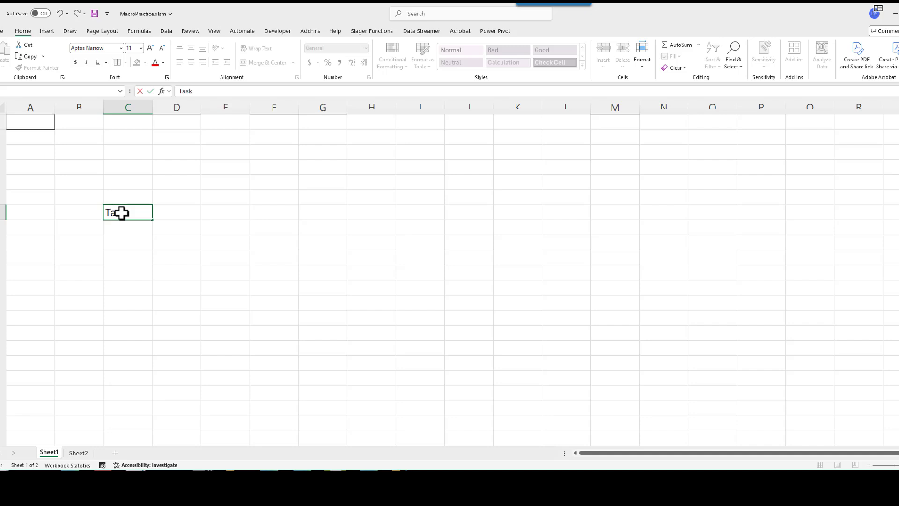
pyautogui.hotkey('ctrl', 'Return')
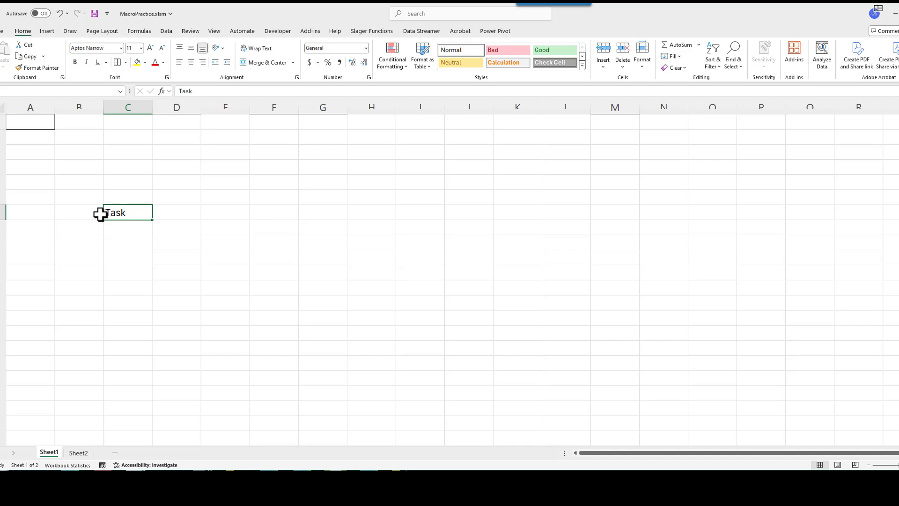
pyautogui.hotkey('ctrl', 'shift', 'r')
# Enter "Task" in C4, fill it across to F4, and apply the Example1 macro to the whole range
pyautogui.click(116, 168)
pyautogui.write('Task')
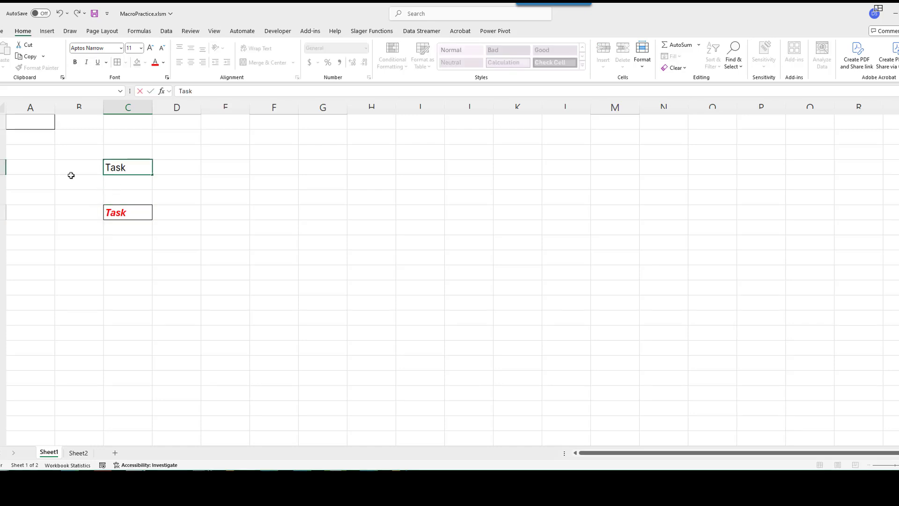
pyautogui.hotkey('ctrl', 'Return')
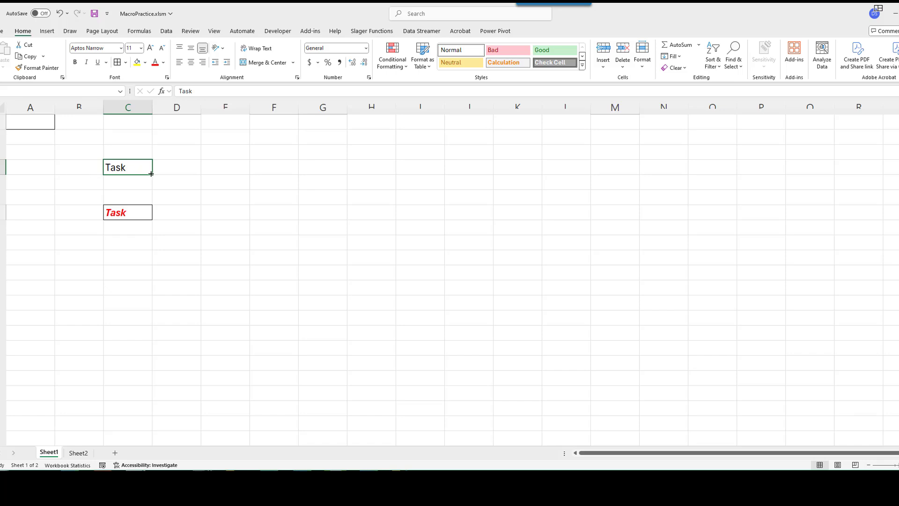
pyautogui.moveTo(151, 174); pyautogui.dragTo(266, 180)
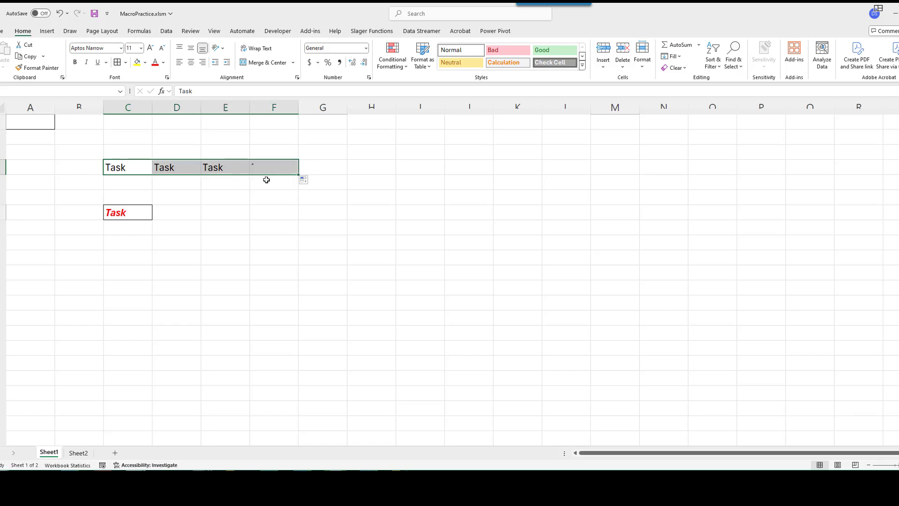
pyautogui.hotkey('ctrl', 'shift', 'g')
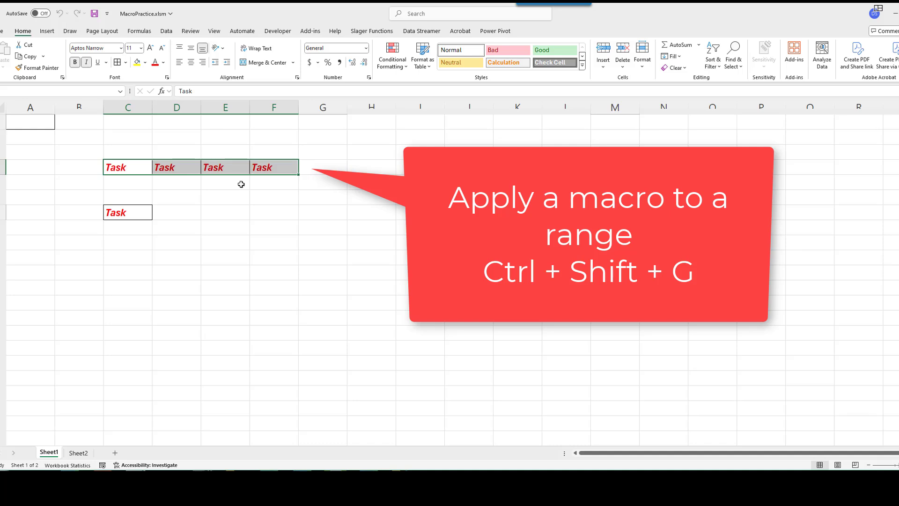
pyautogui.click(242, 184)
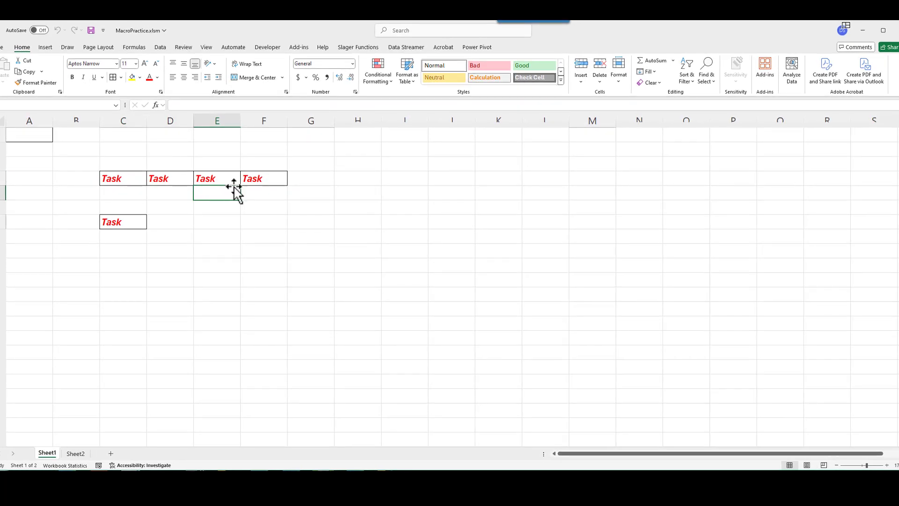
# Change the Example1 macro's shortcut to Ctrl+Shift+H in its macro options
pyautogui.click(206, 46)
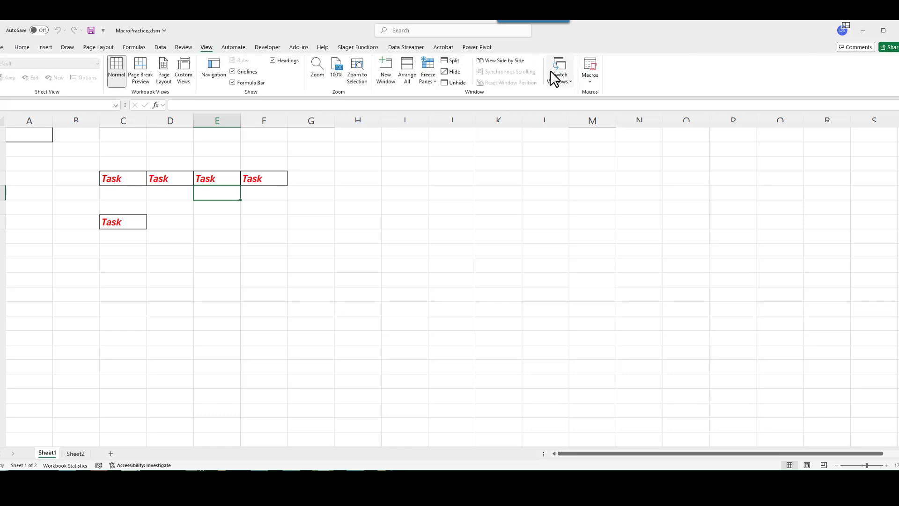
pyautogui.click(587, 78)
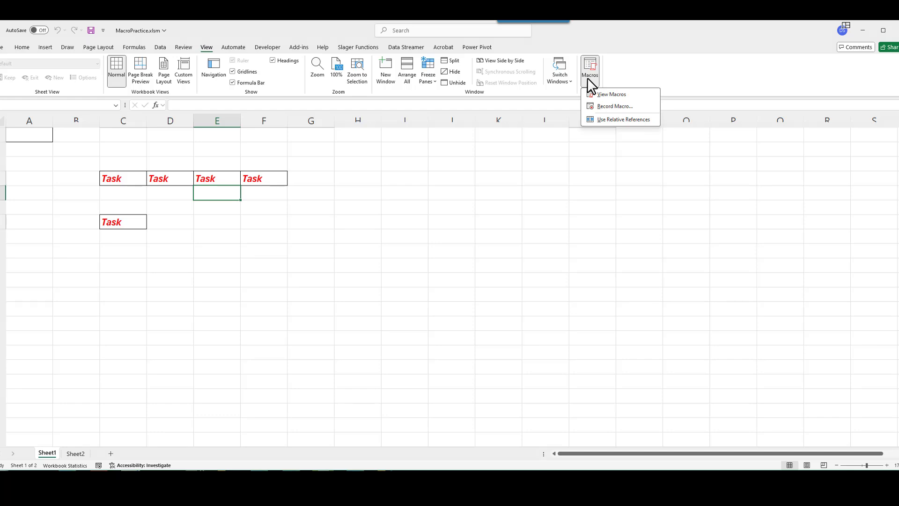
pyautogui.click(597, 93)
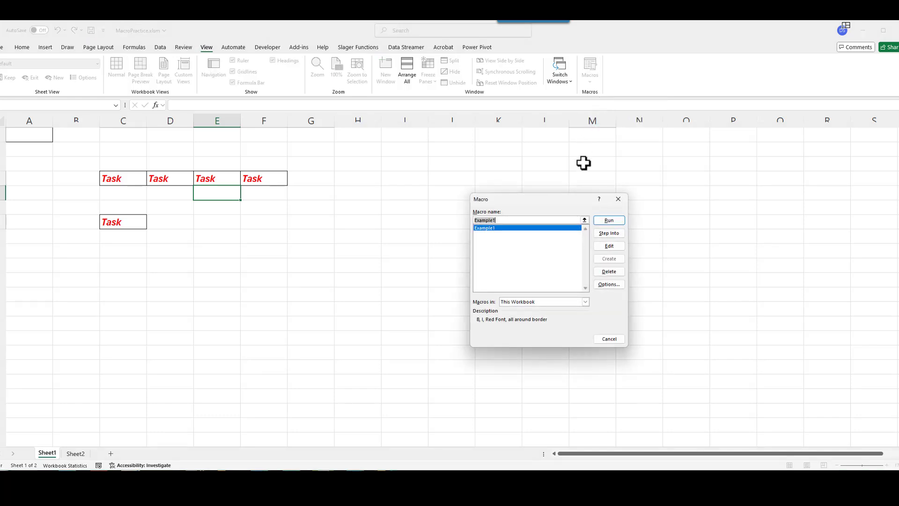
pyautogui.click(604, 285)
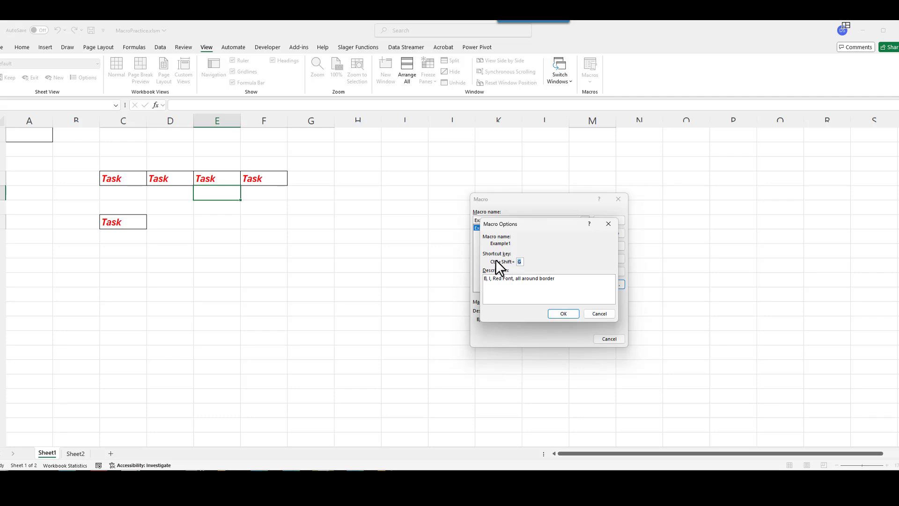
pyautogui.write('H')
pyautogui.click(563, 313)
pyautogui.click(618, 199)
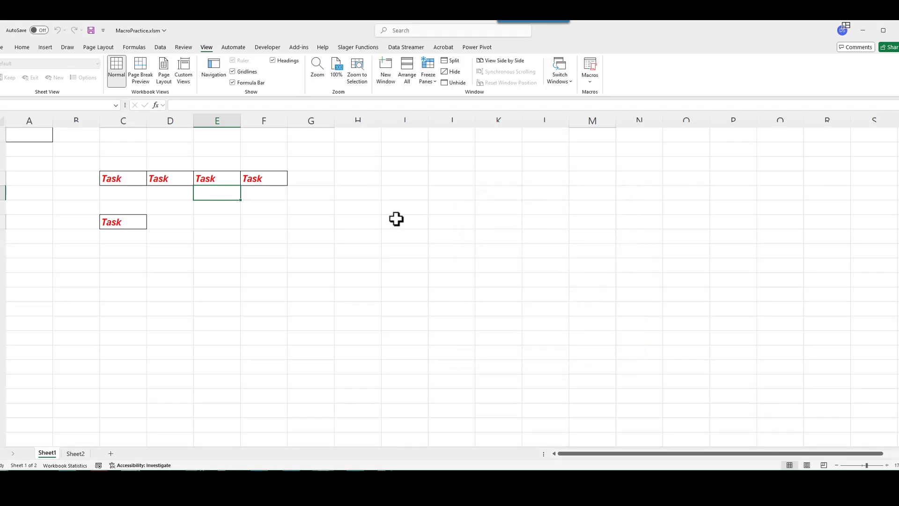
# Enter "New" in cell F8 and run the Example1 macro on it with its reassigned shortcut
pyautogui.click(262, 240)
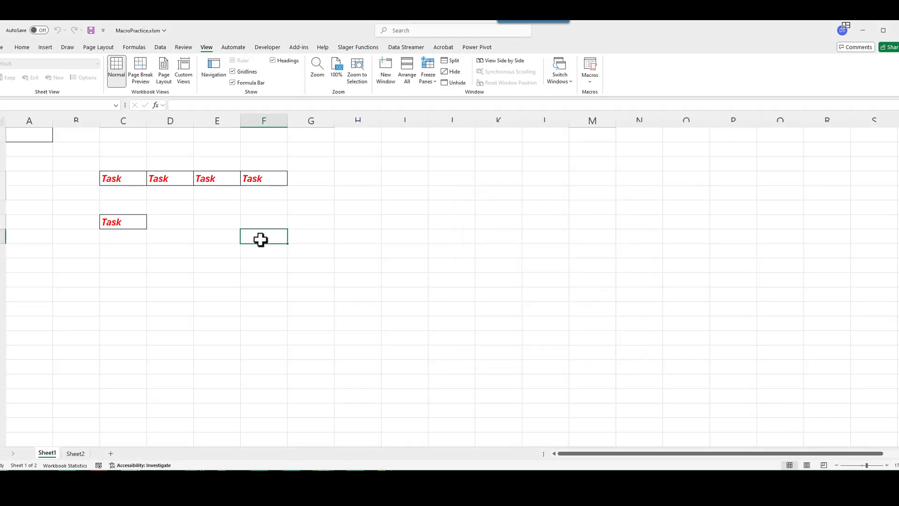
pyautogui.write('New')
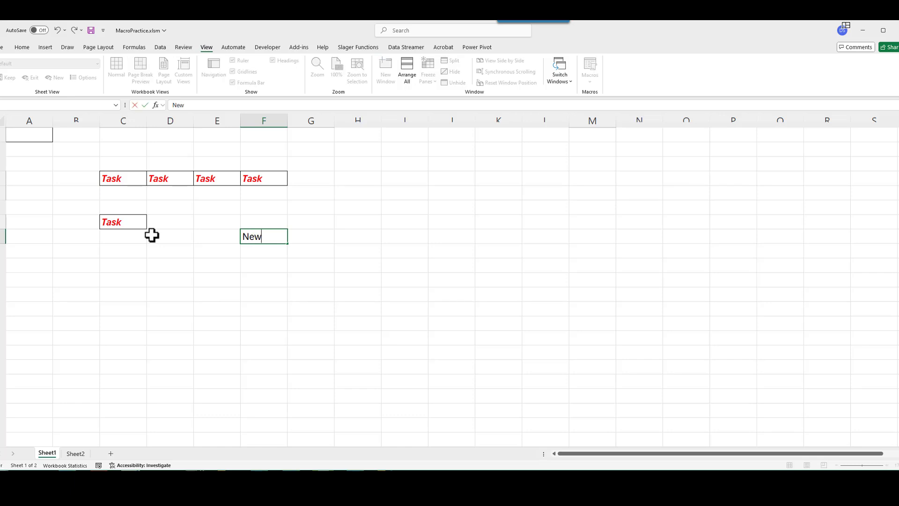
pyautogui.hotkey('ctrl', 'Return')
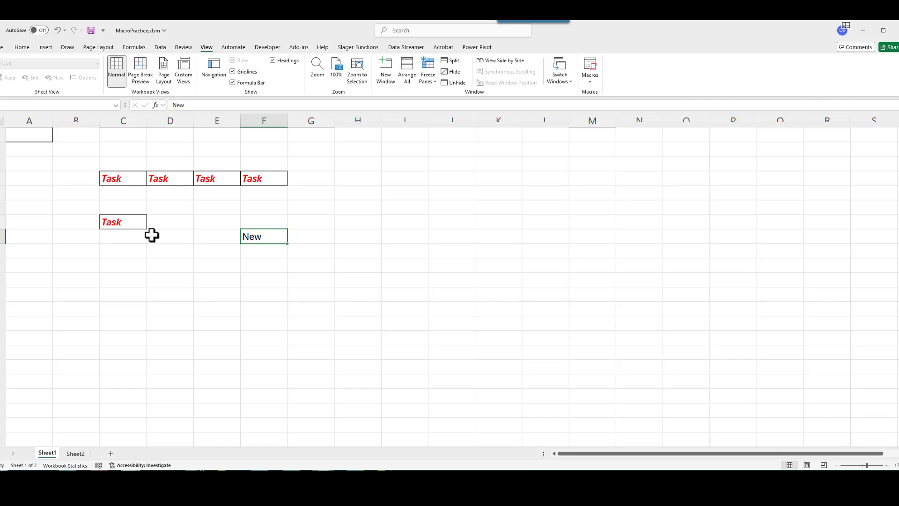
pyautogui.hotkey('ctrl', 'shift', 't')
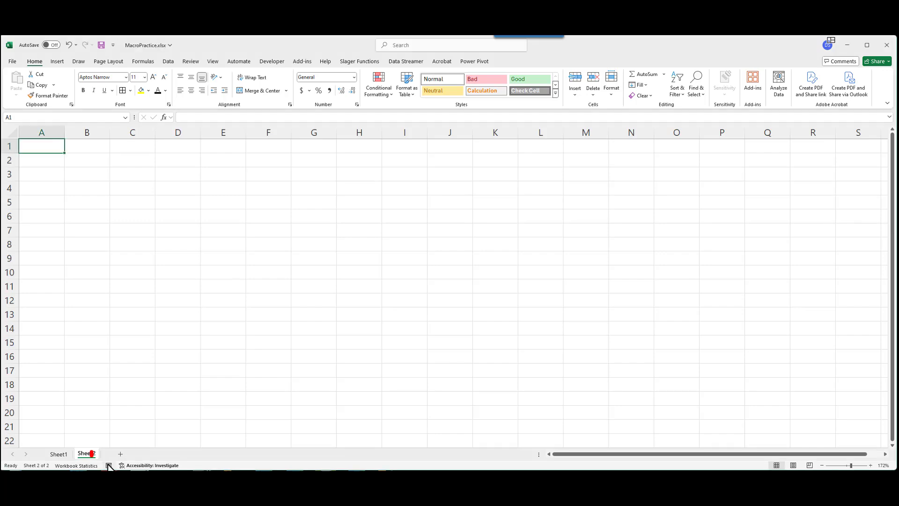
# Set up a new macro recording named Example2 with shortcut Ctrl+Shift+K, stored in the Personal Macro Workbook
pyautogui.click(109, 465)
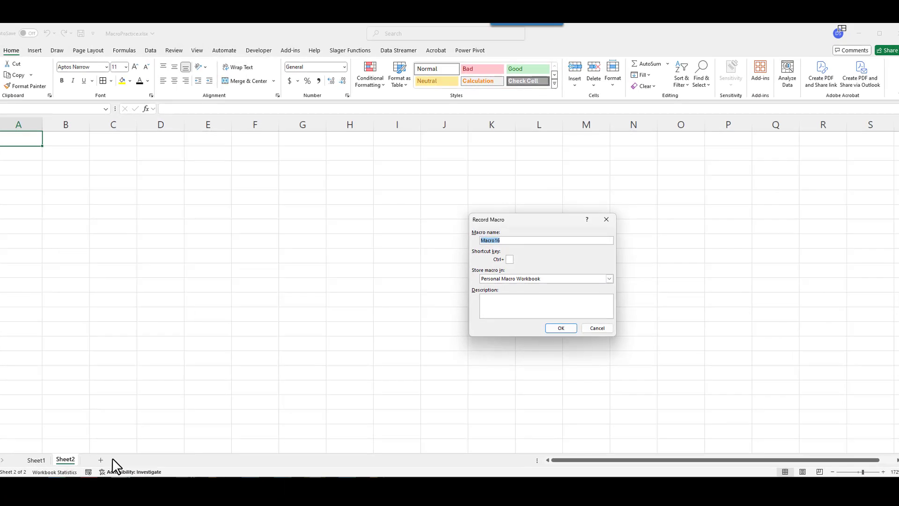
pyautogui.write('Example2')
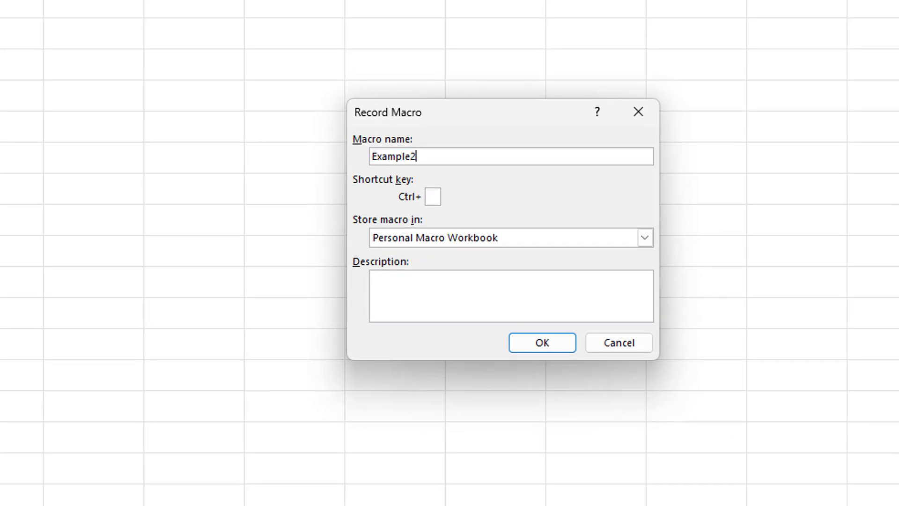
pyautogui.press('Tab')
pyautogui.write('K')
pyautogui.click(645, 239)
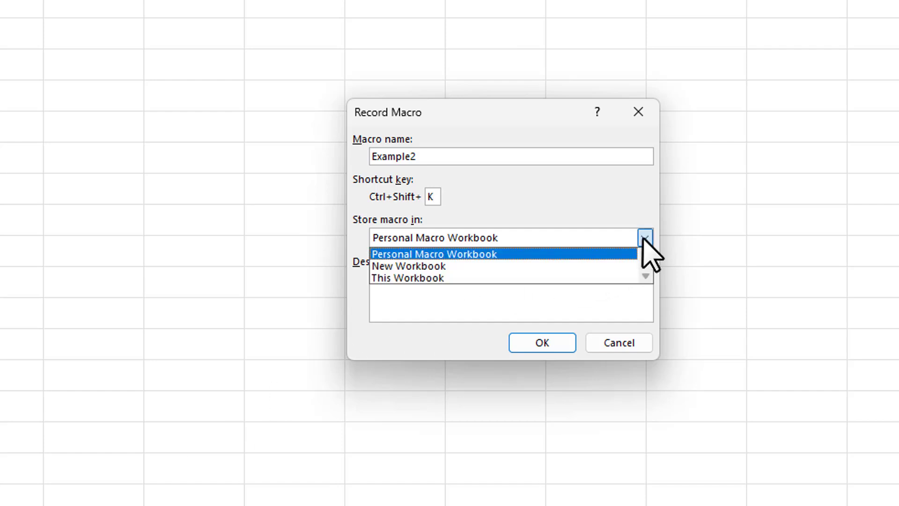
pyautogui.click(644, 238)
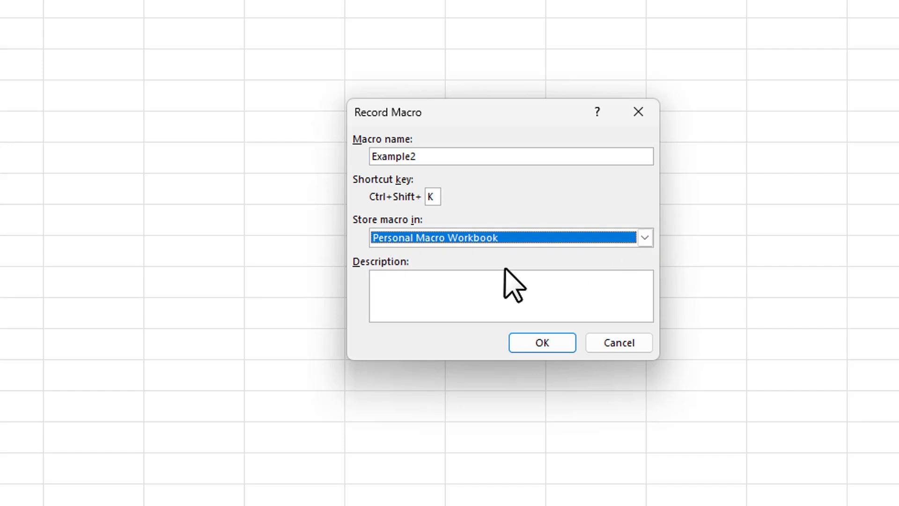
# Describe the macro as "Arial Black, Font 16Pt. Center vertical & horizontal, word wrap" and start recording
pyautogui.click(445, 282)
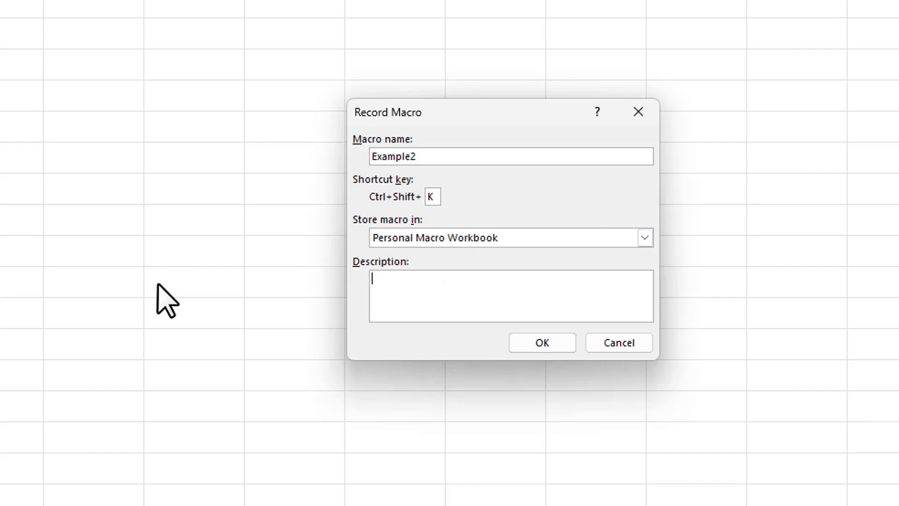
pyautogui.write('Arial Black, Font 16P')
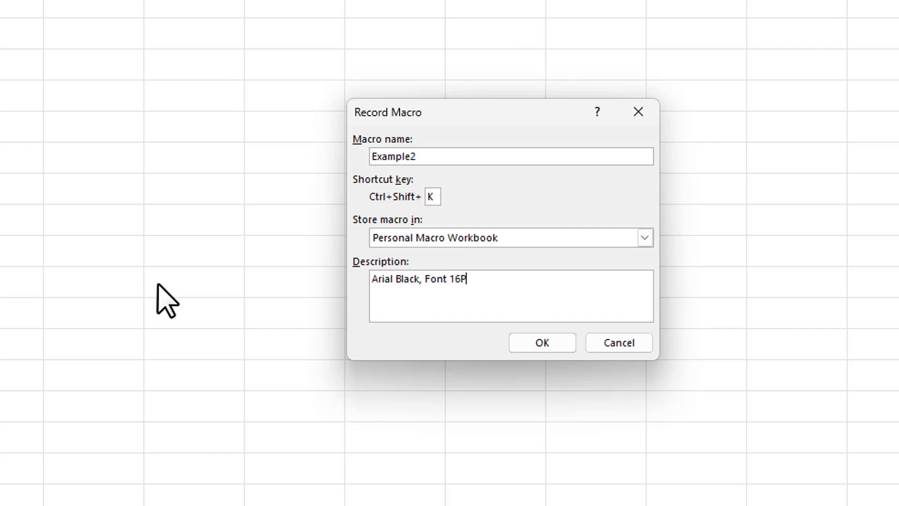
pyautogui.write('t. Center vertical & ho')
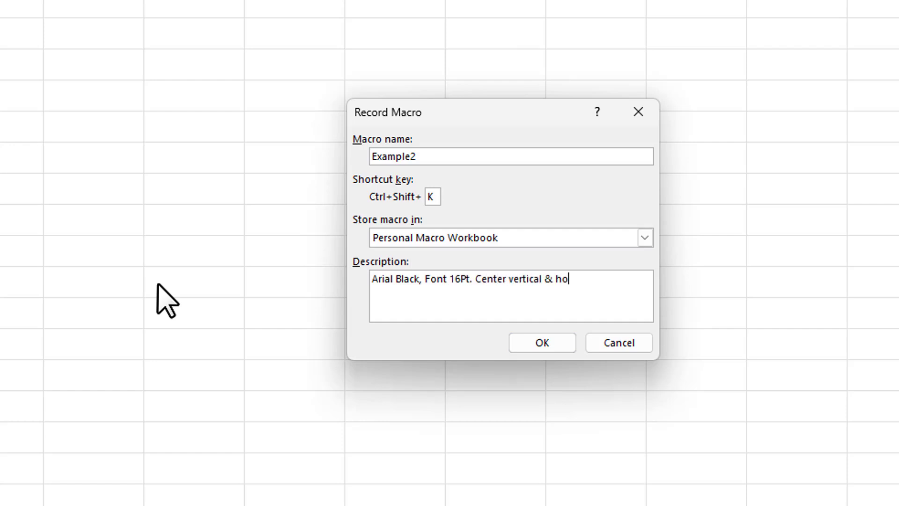
pyautogui.write('rizontal, word wrap')
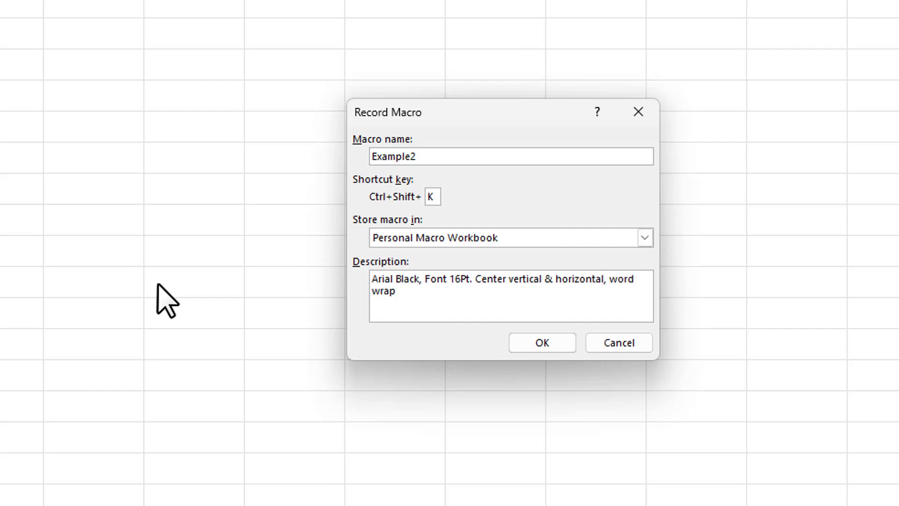
pyautogui.click(533, 349)
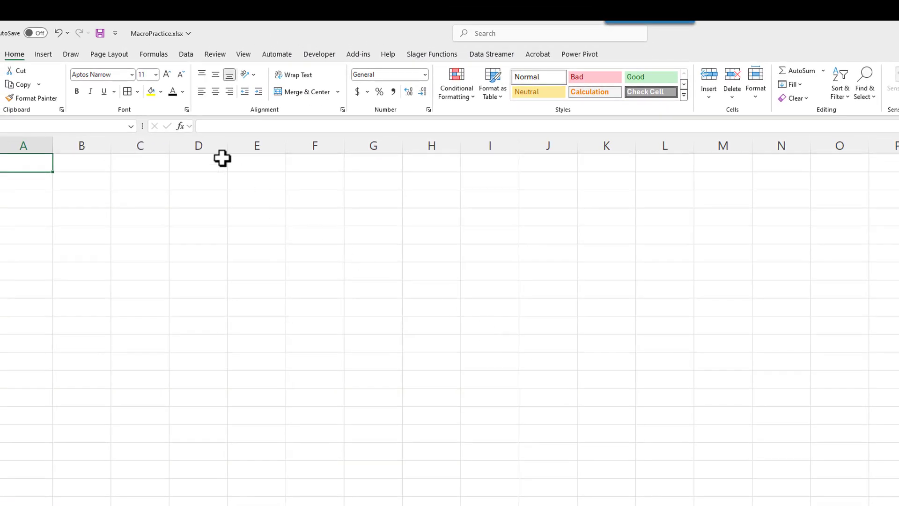
# Format cell A1 on Sheet2 with the Arial Black font at size 16
pyautogui.click(131, 74)
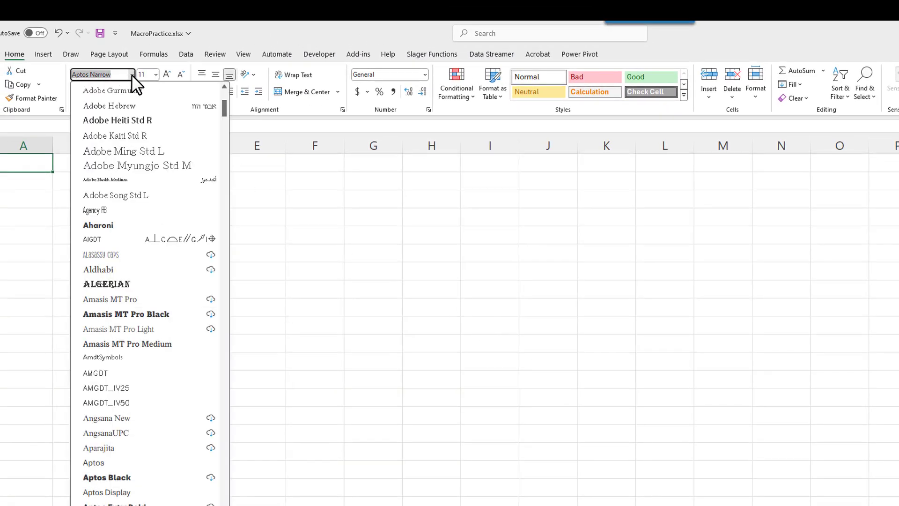
pyautogui.scroll(-3, 125, 119)
pyautogui.scroll(-3, 125, 119)
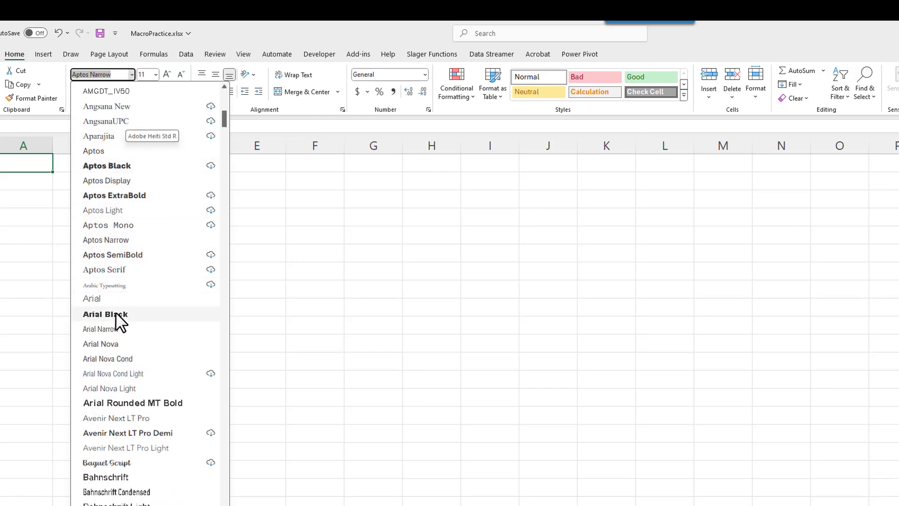
pyautogui.click(114, 312)
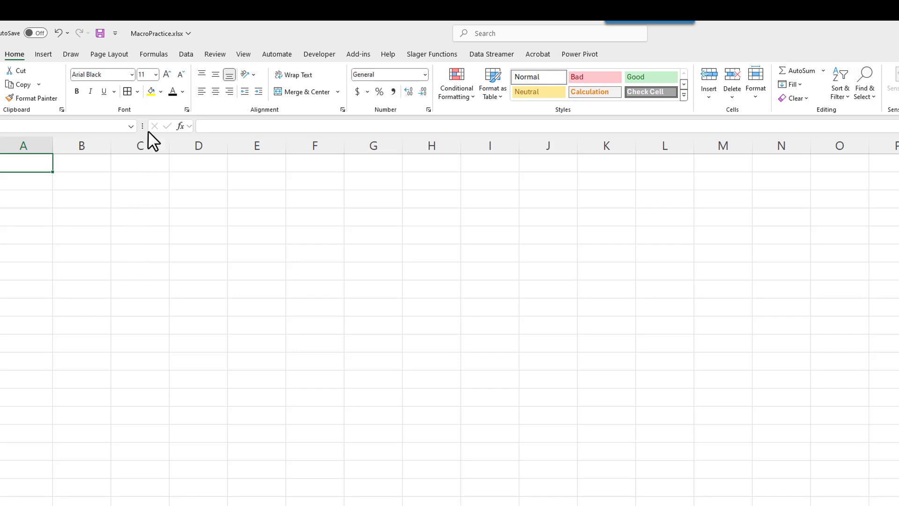
pyautogui.click(154, 75)
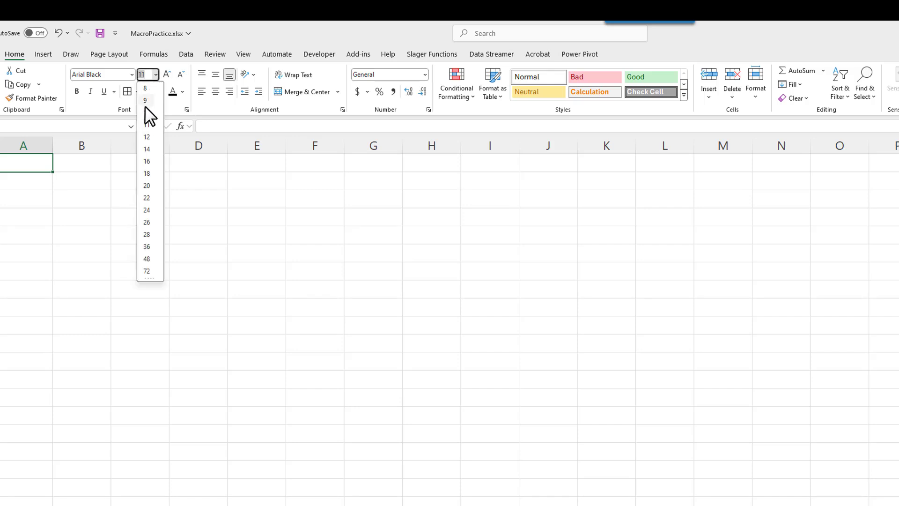
pyautogui.click(147, 161)
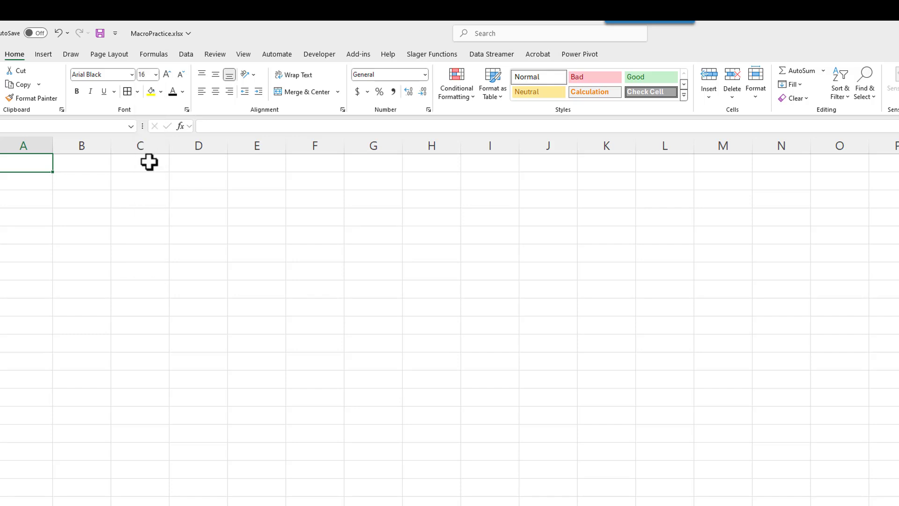
# Center cell A1 vertically and horizontally with wrapped text, and stop the macro recording
pyautogui.click(211, 88)
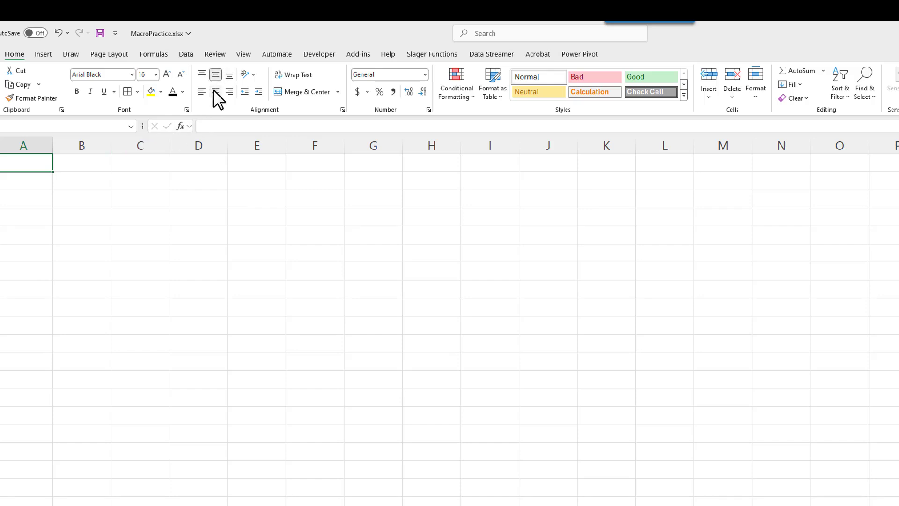
pyautogui.click(293, 75)
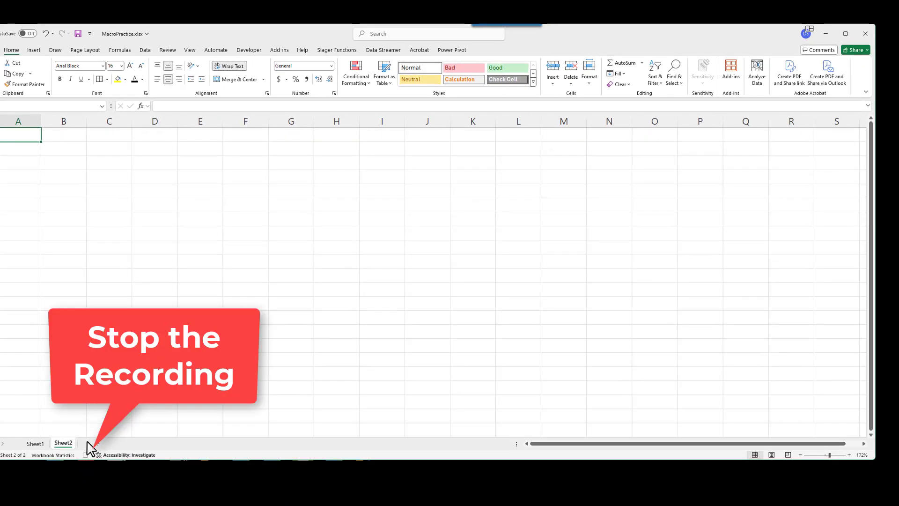
pyautogui.click(85, 455)
# Enter "This is my word wrap macro." in cell B2, keeping that cell selected
pyautogui.click(59, 150)
pyautogui.write('T')
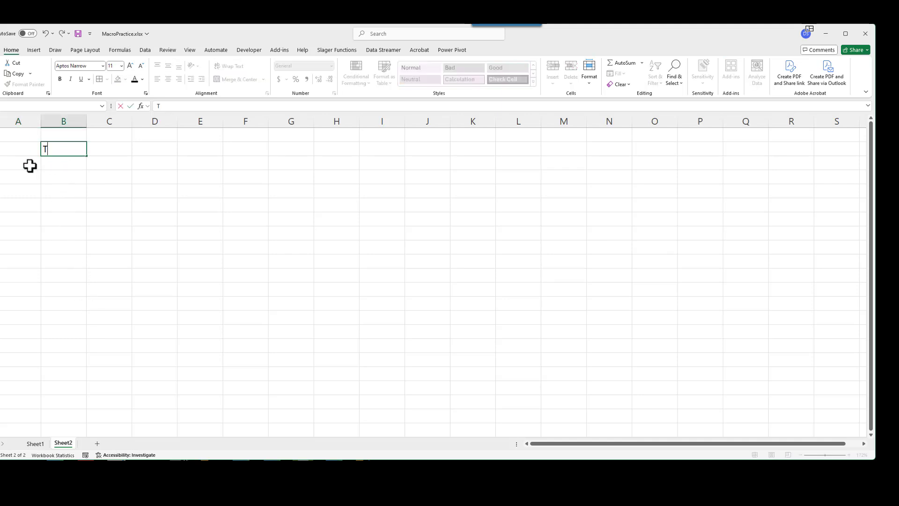
pyautogui.write('his is my')
pyautogui.write('word wrap')
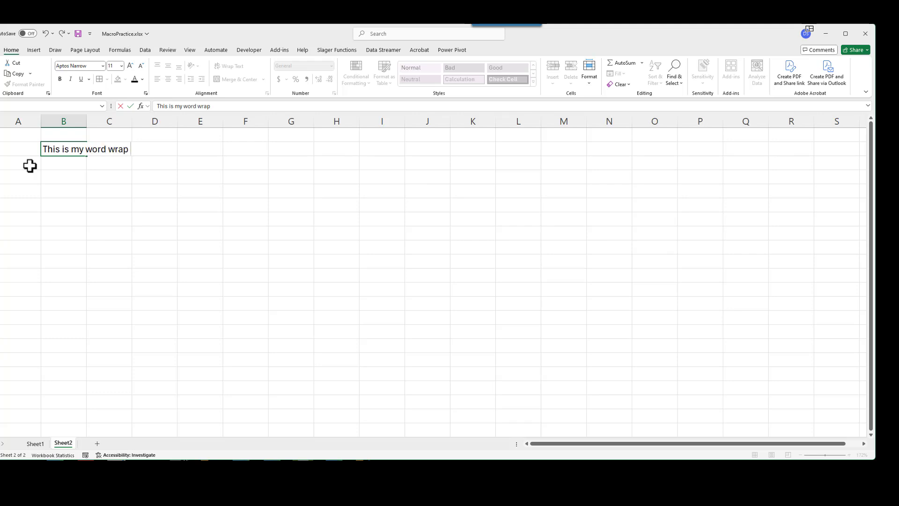
pyautogui.write(' macro.')
pyautogui.hotkey('ctrl', 'Return')
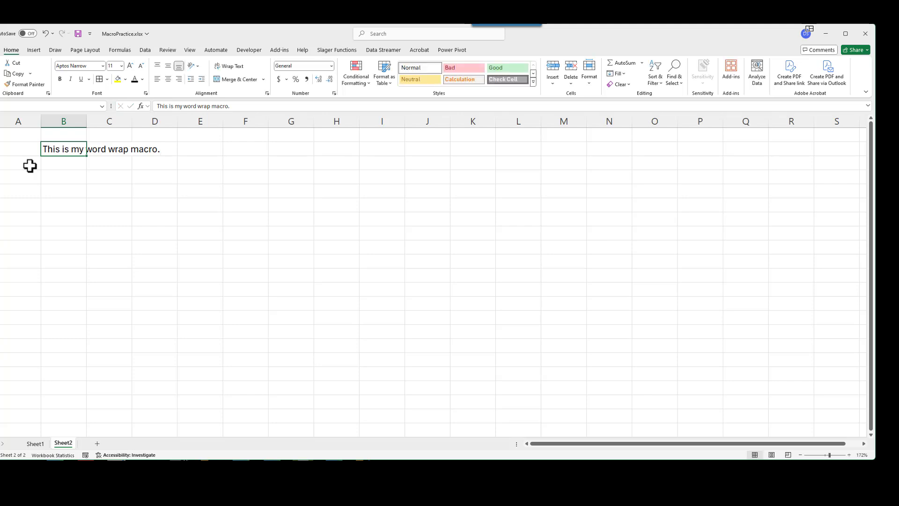
# Run the Example2 macro on cell B2 and widen column B until the text wraps onto two lines
pyautogui.hotkey('ctrl', 'shift', 'w')
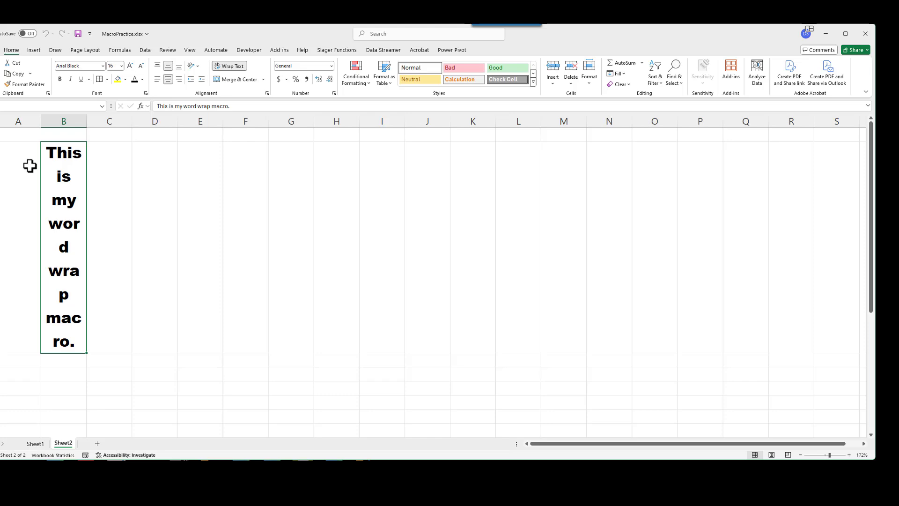
pyautogui.moveTo(87, 123); pyautogui.dragTo(198, 126)
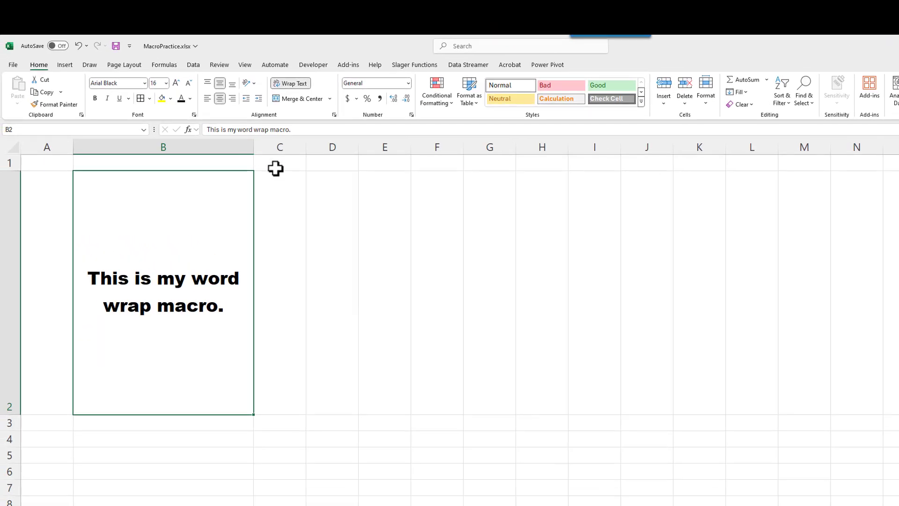
# Save the workbook in the Documents folder as the Excel Macro-Enabled Workbook MacroPractice.xlsm
pyautogui.click(13, 65)
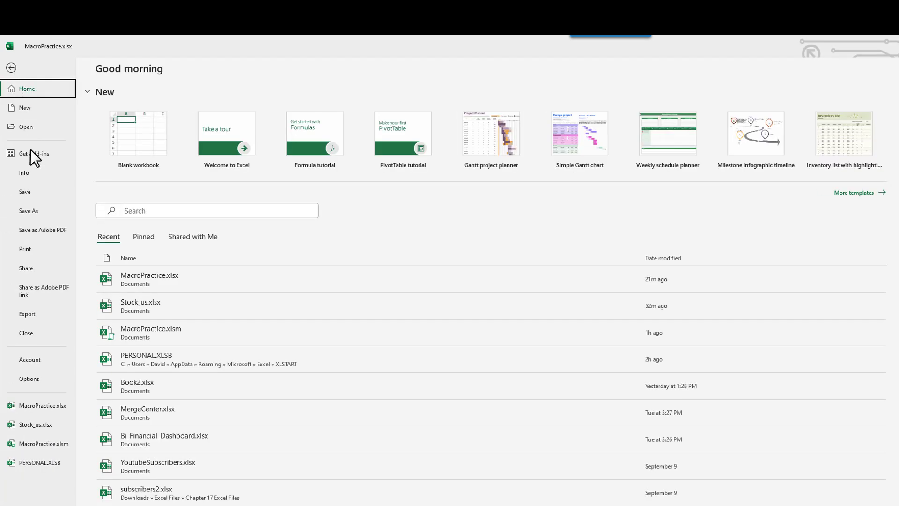
pyautogui.click(28, 193)
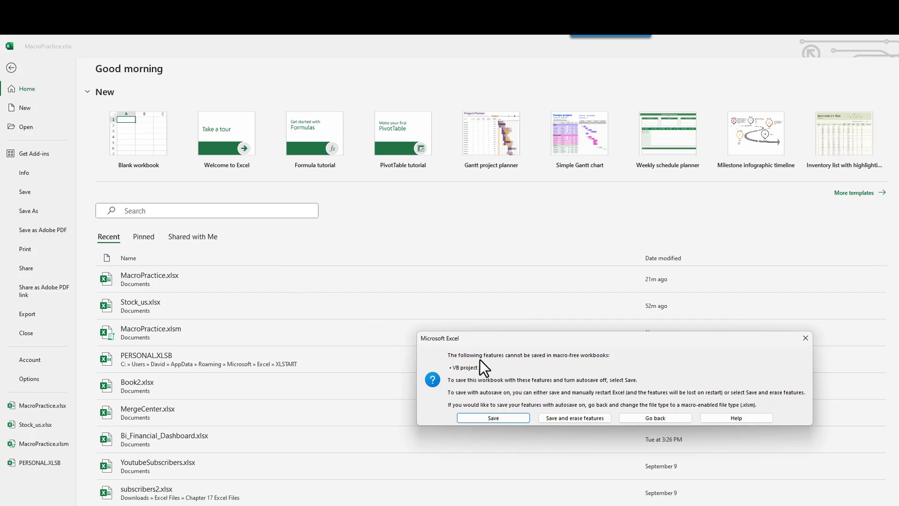
pyautogui.click(629, 417)
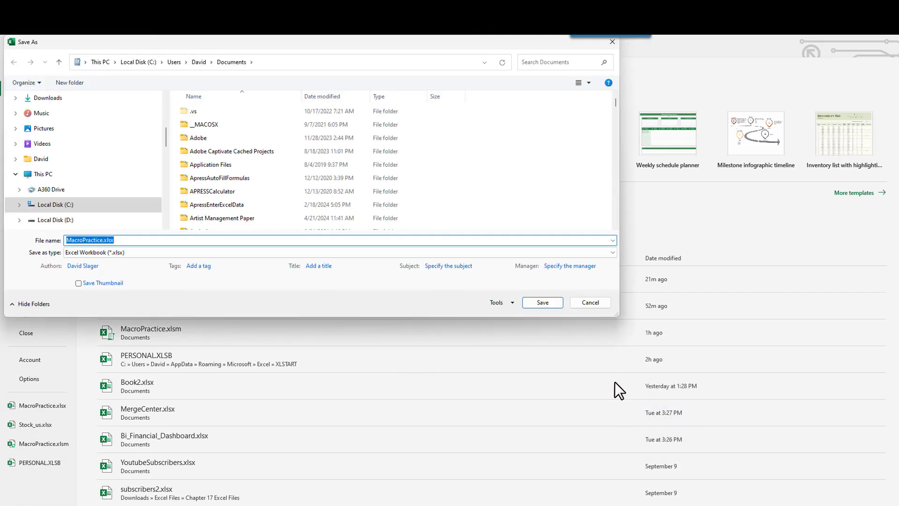
pyautogui.click(612, 253)
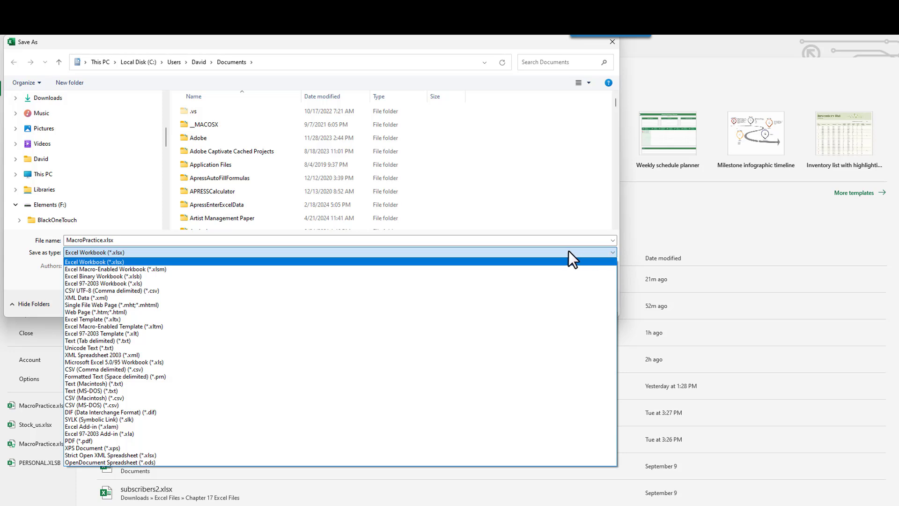
pyautogui.click(147, 269)
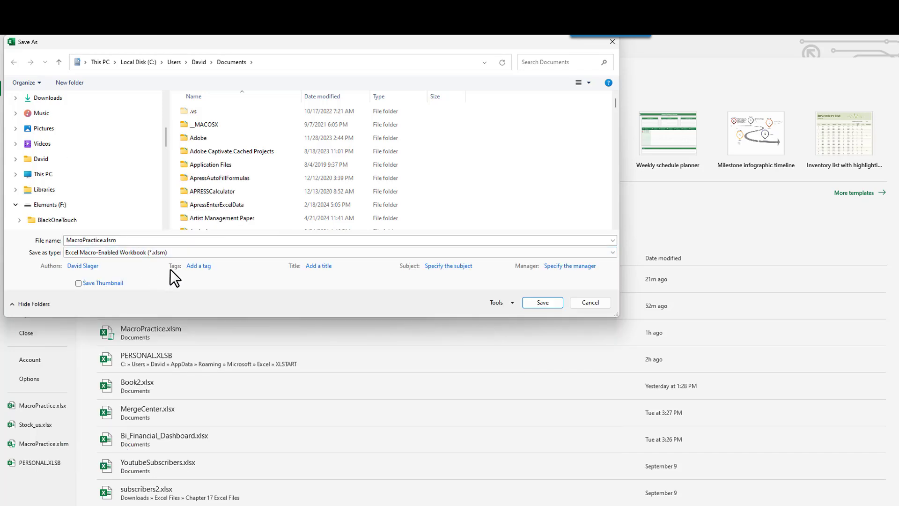
pyautogui.click(541, 302)
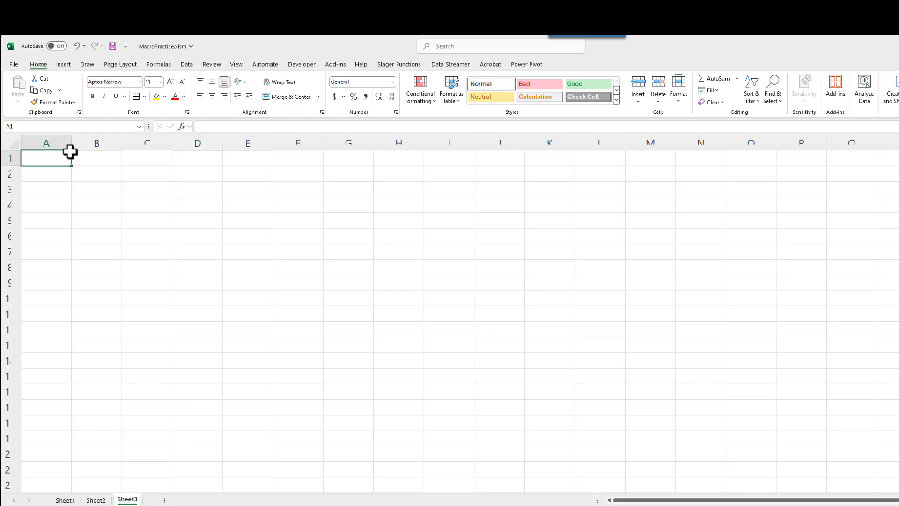
# Add the Example1 macro to the Quick Access Toolbar for all documents
pyautogui.rightClick(93, 46)
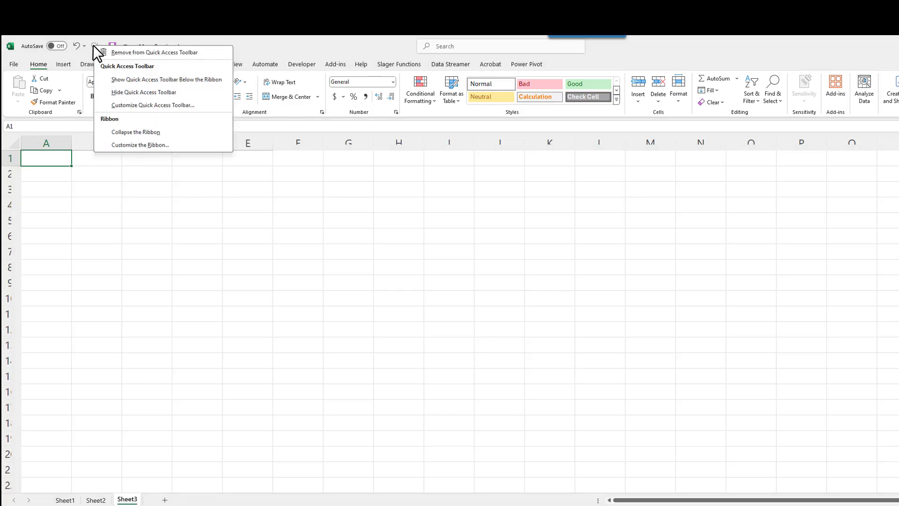
pyautogui.click(136, 105)
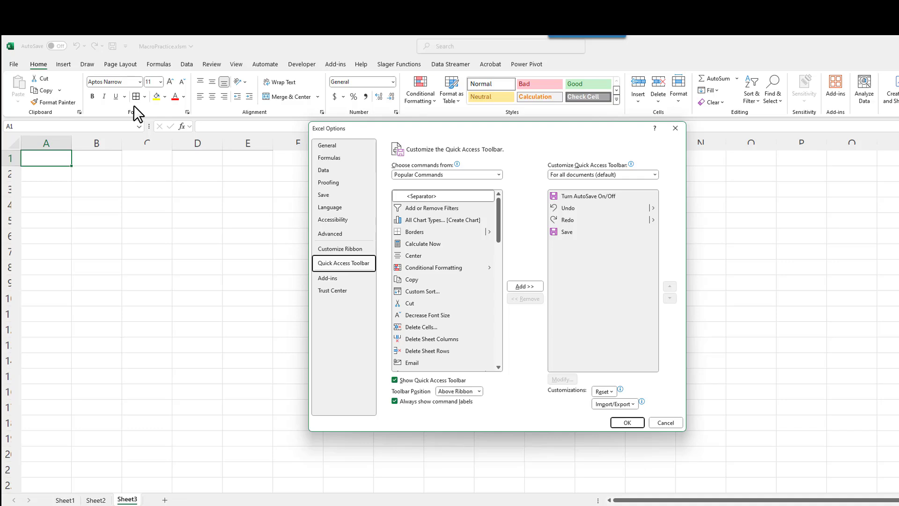
pyautogui.click(499, 175)
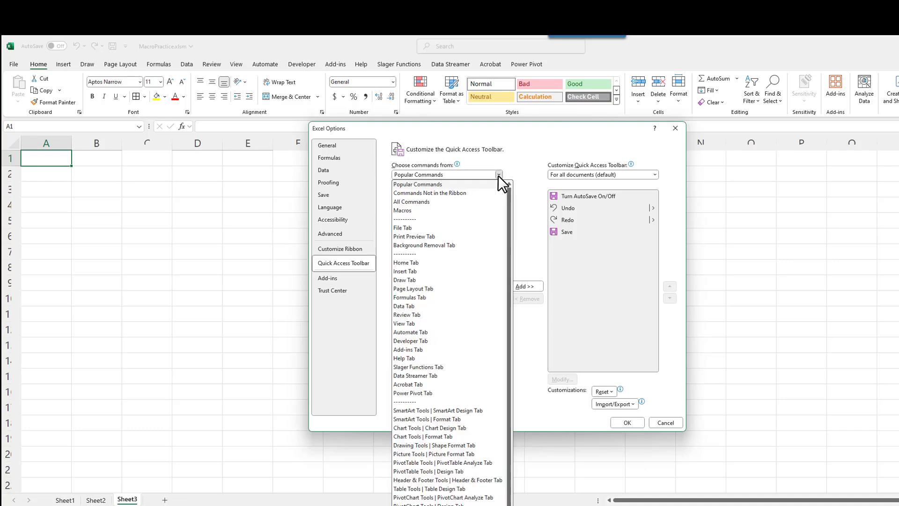
pyautogui.click(426, 213)
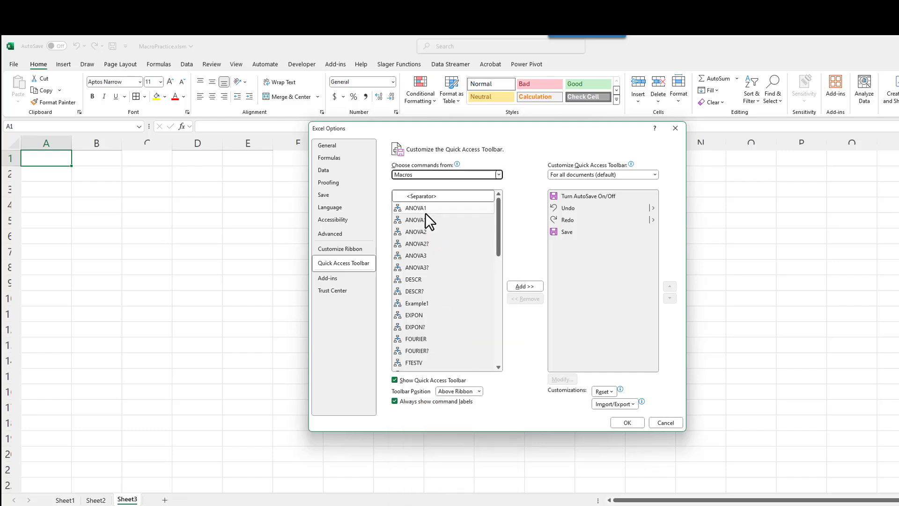
pyautogui.click(428, 300)
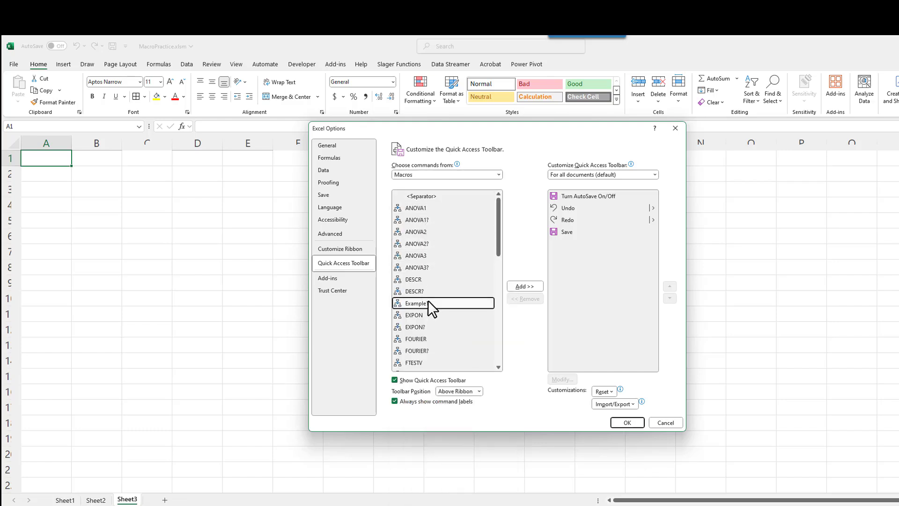
pyautogui.click(520, 287)
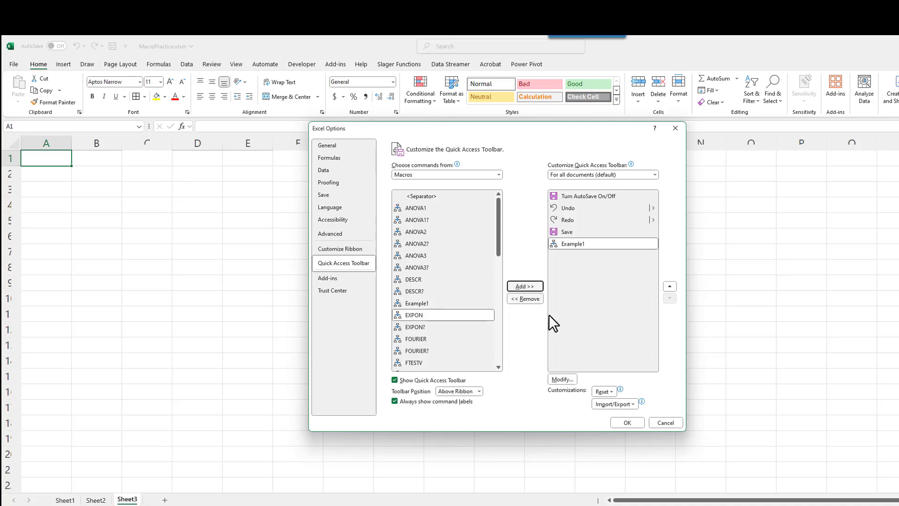
# Change the Example1 toolbar button's symbol to the blue slanted A-shaped icon and apply the toolbar customization
pyautogui.click(562, 379)
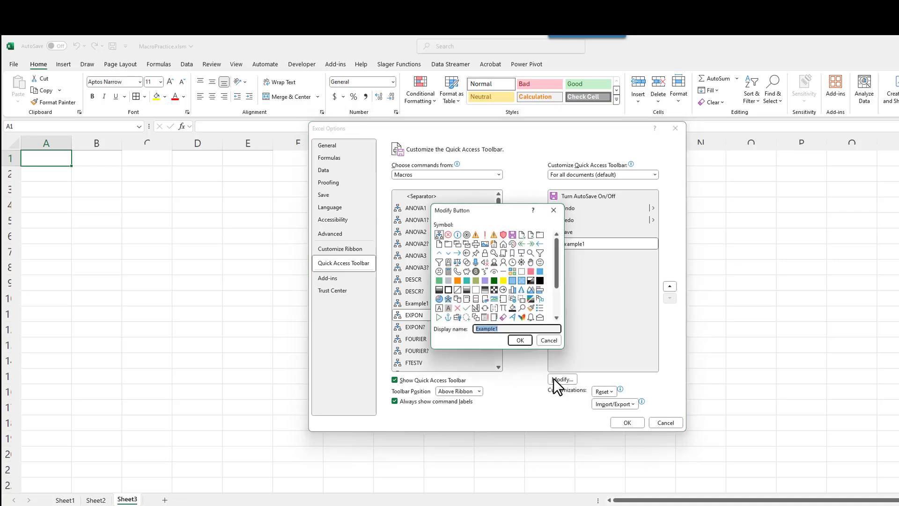
pyautogui.click(512, 318)
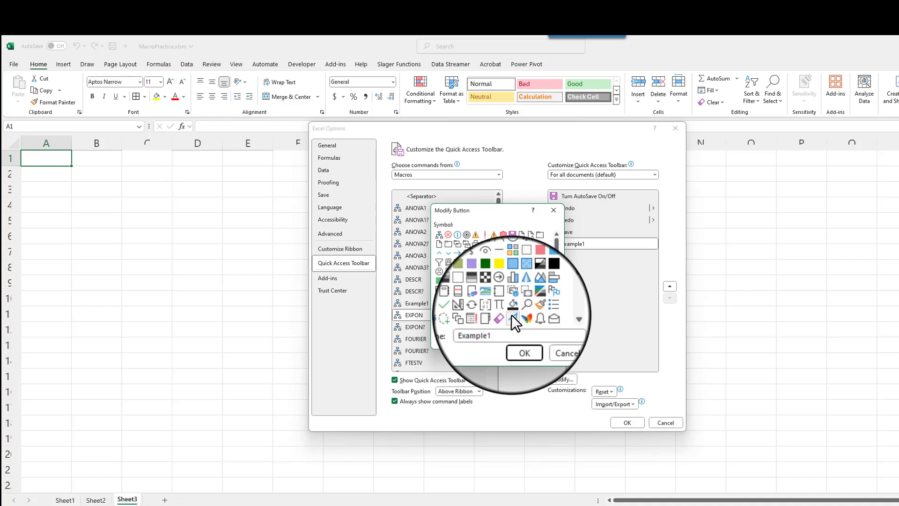
pyautogui.click(521, 342)
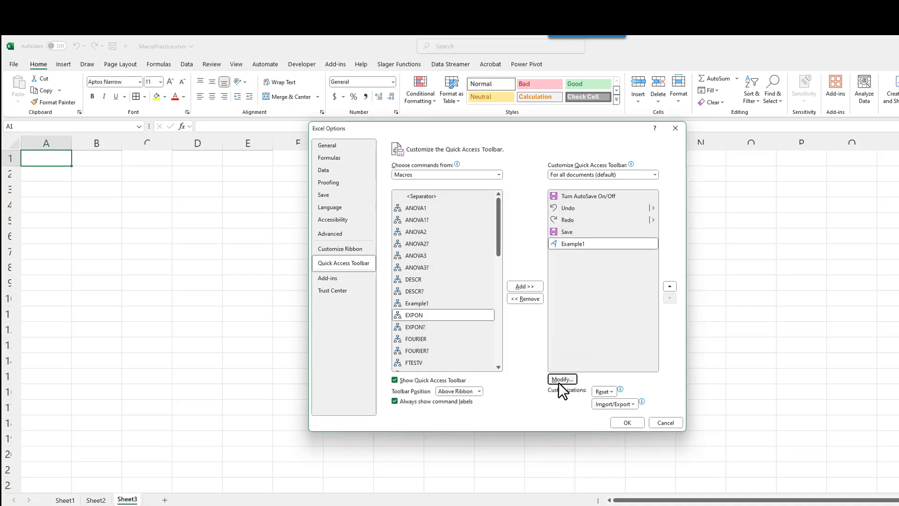
pyautogui.click(622, 422)
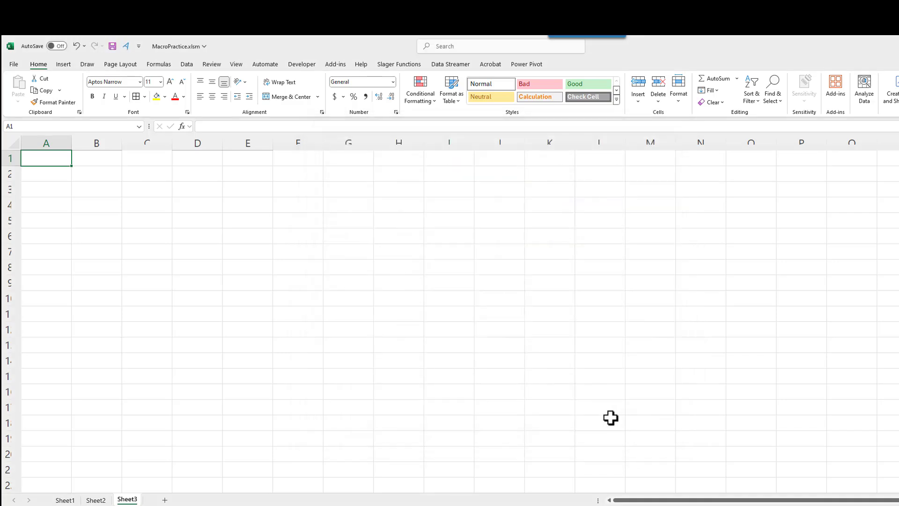
# Enter "Testing" in cell B2 and run Example1 on it from the Quick Access Toolbar
pyautogui.click(79, 172)
pyautogui.write('Testing')
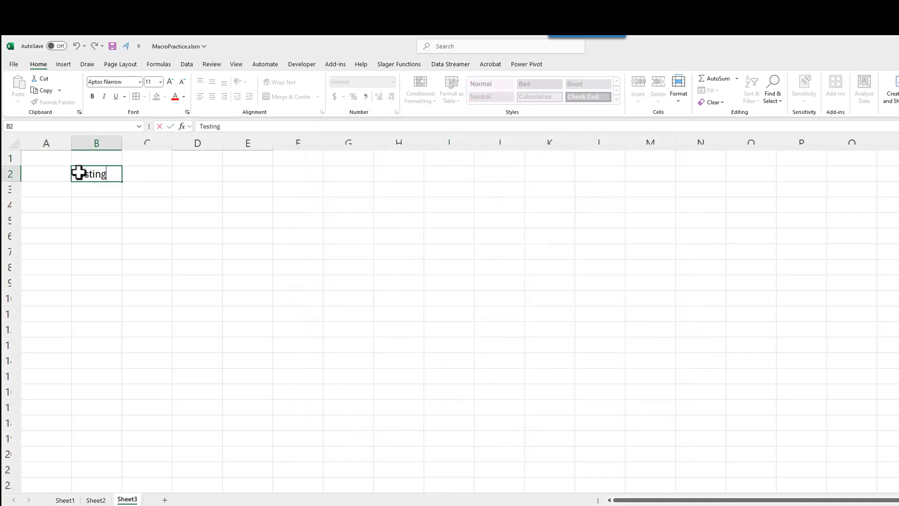
pyautogui.hotkey('ctrl', 'Return')
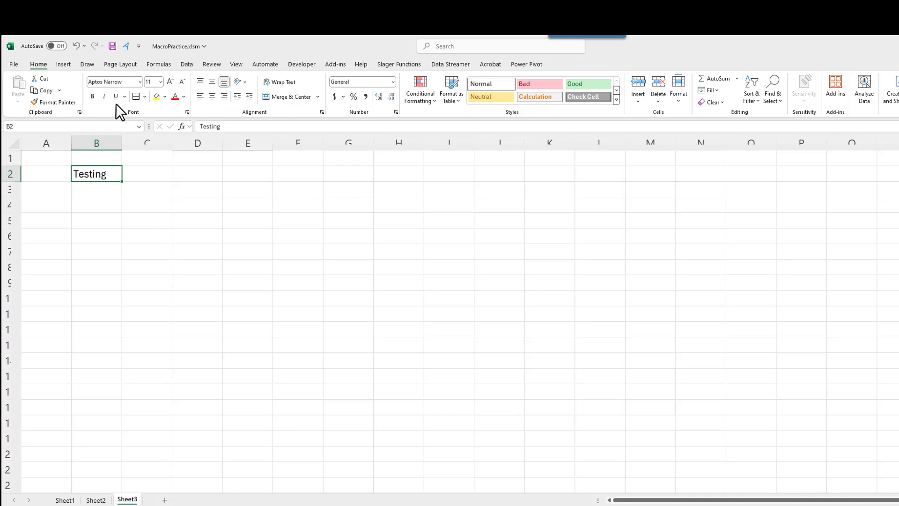
pyautogui.click(124, 47)
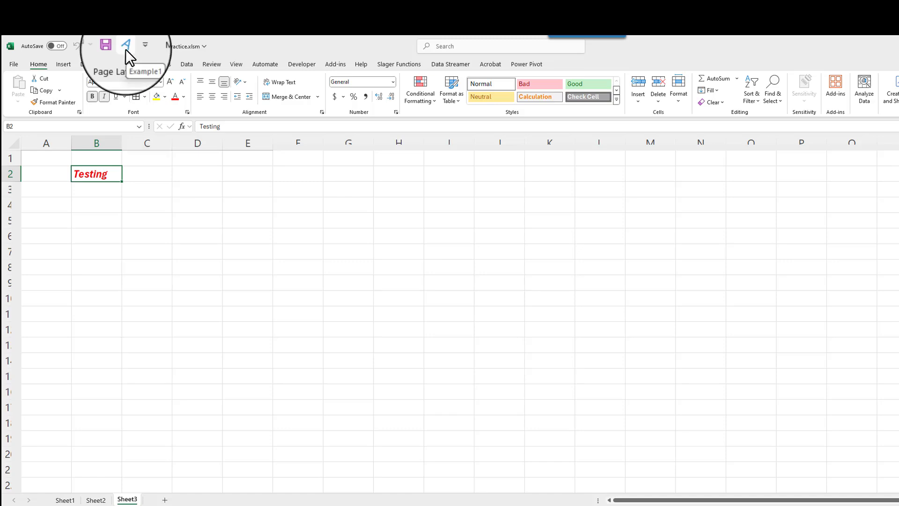
# Insert the Cutout People stock image of the woman in a black suit raising both fists
pyautogui.click(65, 64)
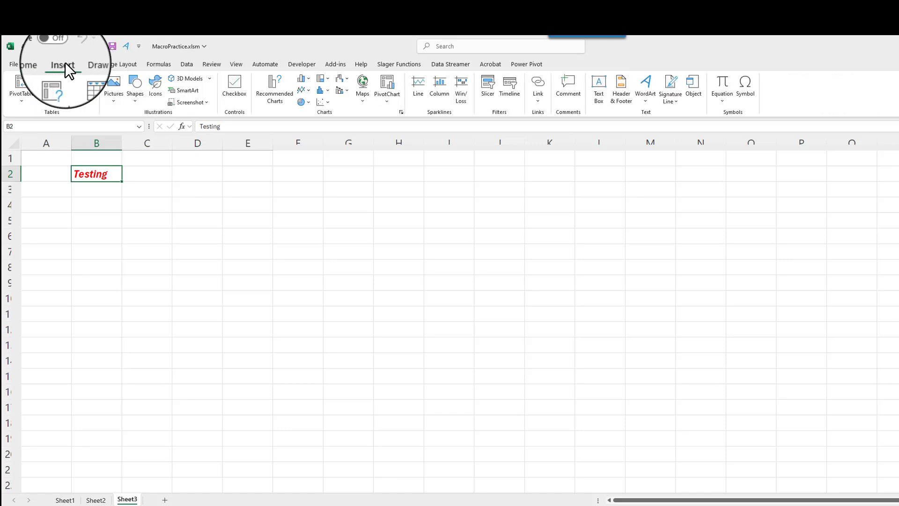
pyautogui.click(153, 96)
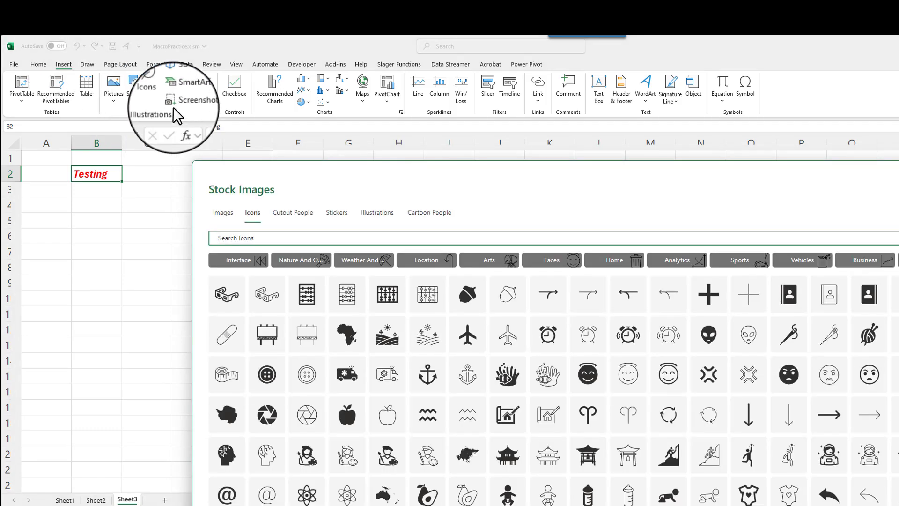
pyautogui.click(294, 213)
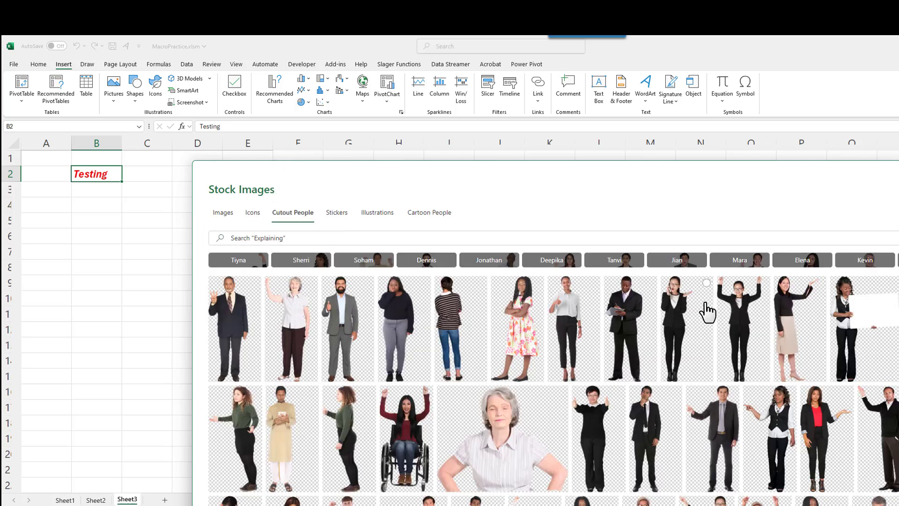
pyautogui.click(747, 337)
pyautogui.doubleClick(747, 336)
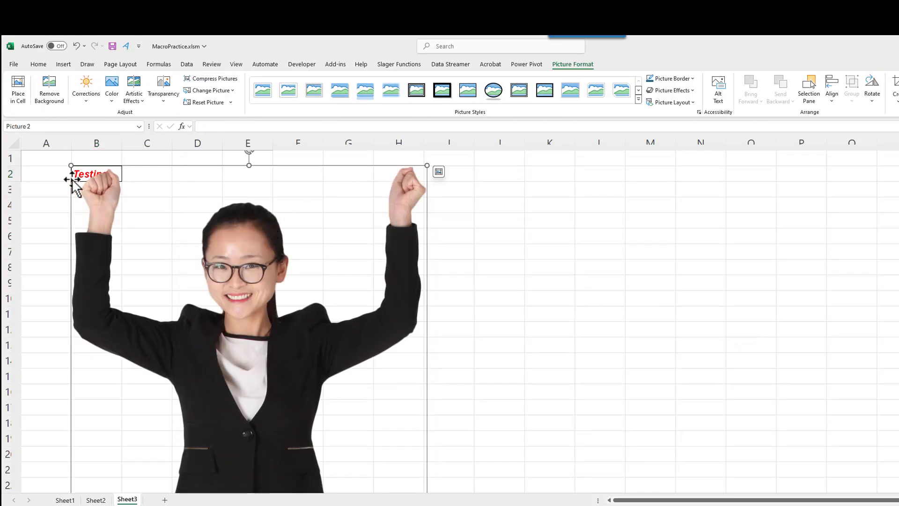
# Shrink the picture to about 3.14" high by 1.34" wide and position it over columns E and F
pyautogui.moveTo(71, 165); pyautogui.dragTo(315, 384)
pyautogui.moveTo(286, 438); pyautogui.dragTo(302, 226)
pyautogui.moveTo(197, 160); pyautogui.dragTo(304, 177)
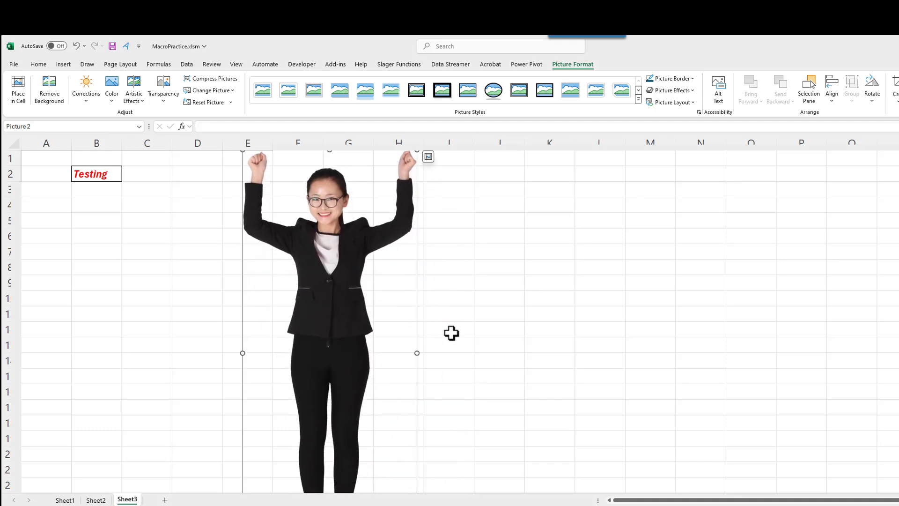
pyautogui.moveTo(243, 153); pyautogui.dragTo(315, 320)
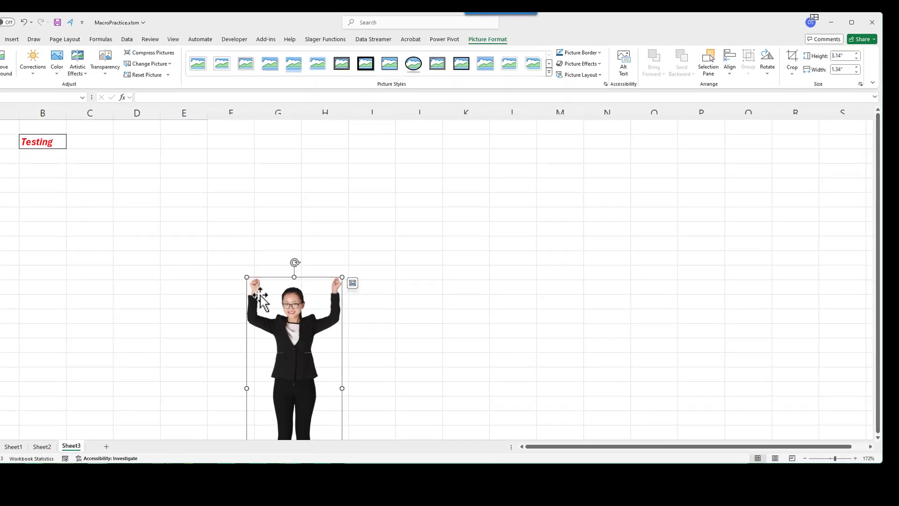
pyautogui.moveTo(300, 358); pyautogui.dragTo(220, 231)
# Assign the Example1 macro from this workbook to the picture
pyautogui.rightClick(220, 232)
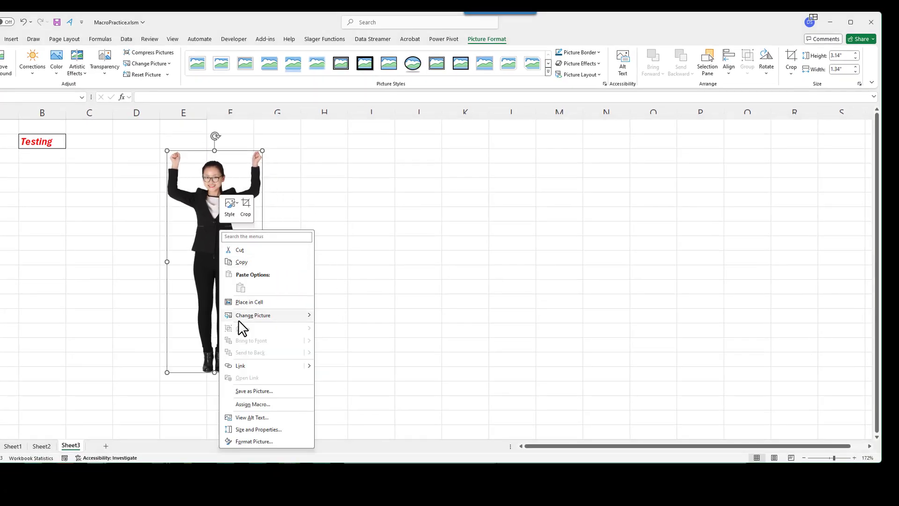
pyautogui.click(251, 404)
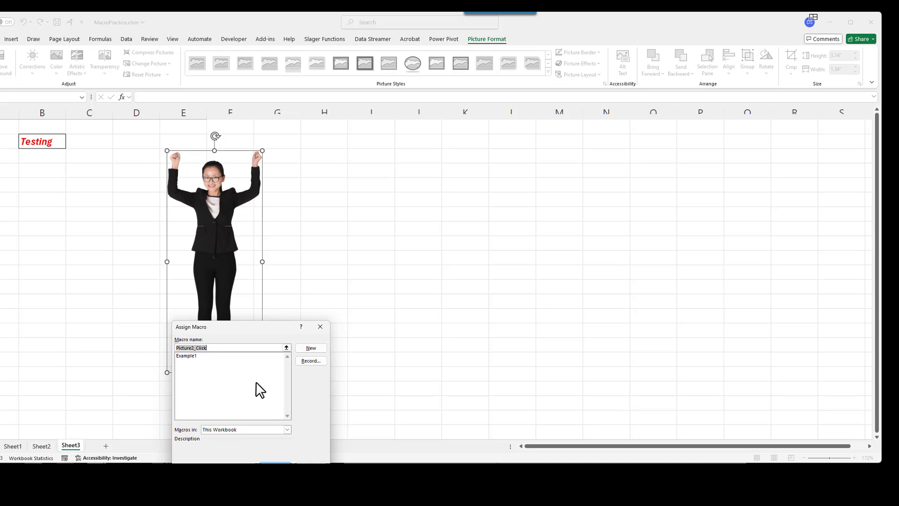
pyautogui.click(187, 357)
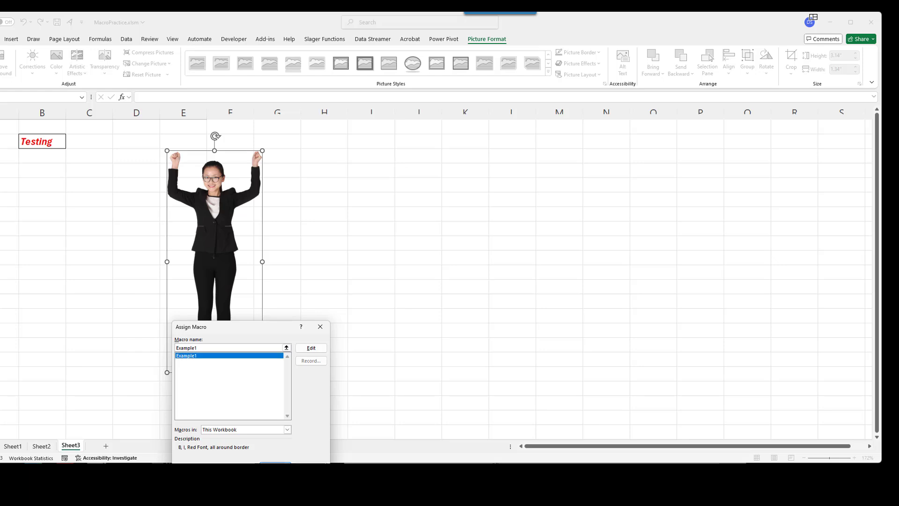
pyautogui.click(275, 463)
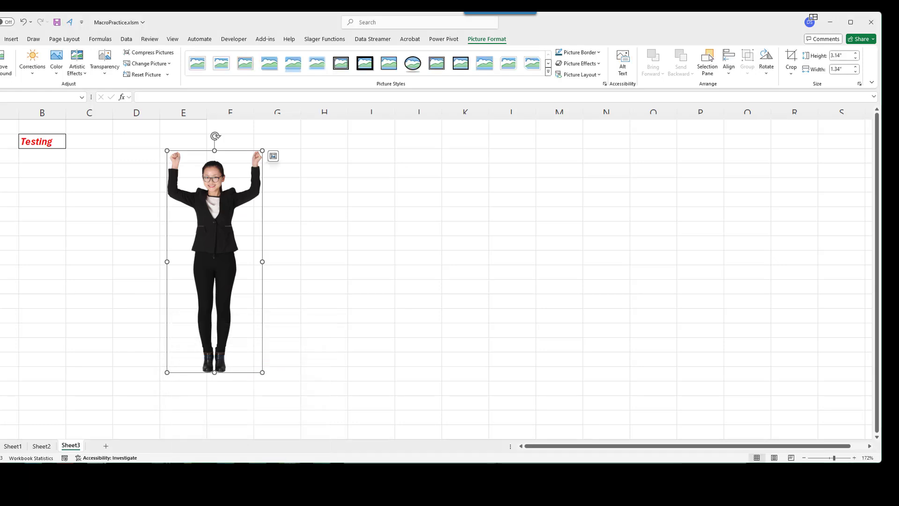
# Enter "testing" in cell H8 and run the picture's assigned macro on that cell
pyautogui.click(324, 229)
pyautogui.write('testing')
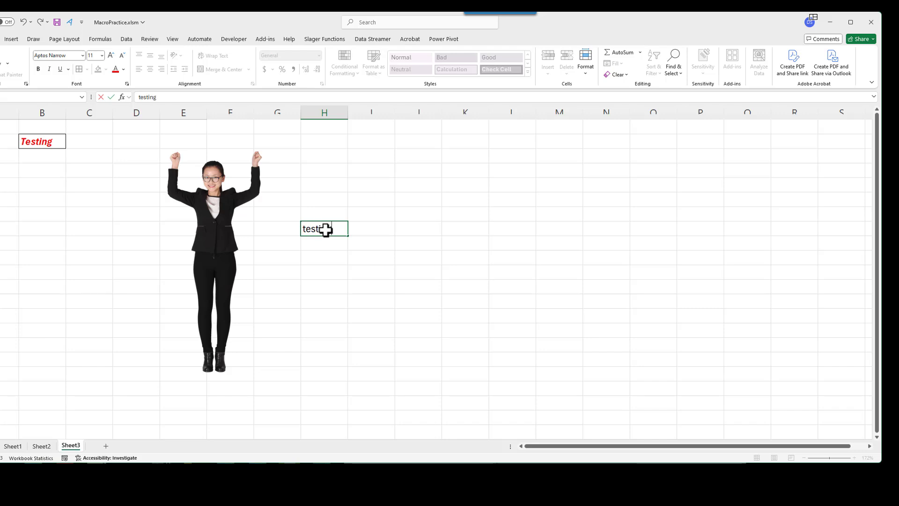
pyautogui.hotkey('ctrl', 'Return')
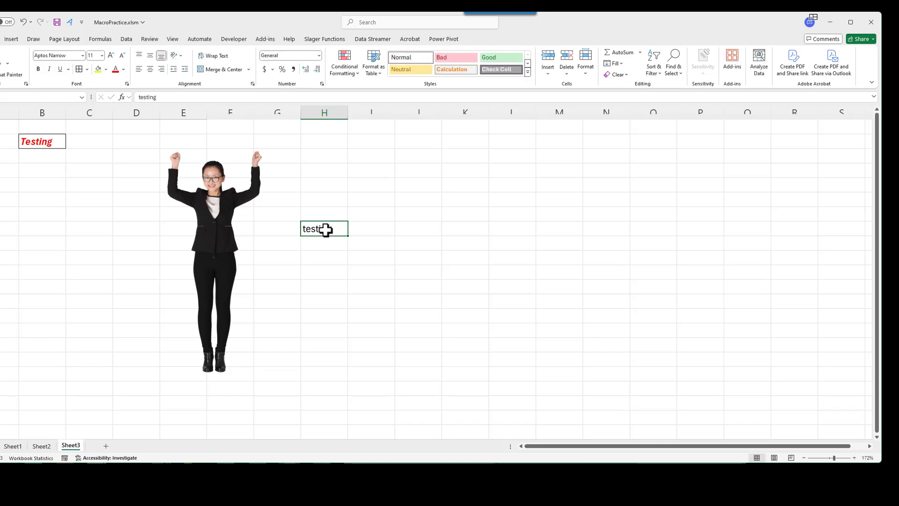
pyautogui.click(209, 248)
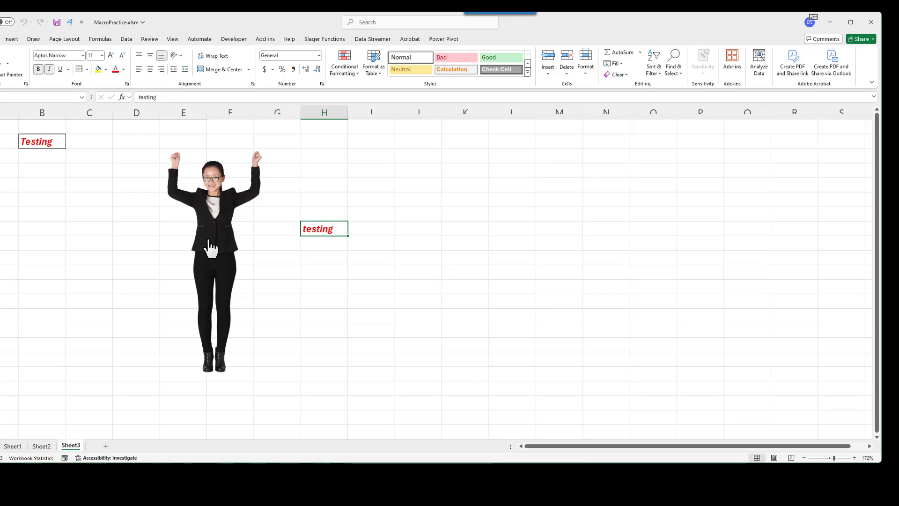
# Reassign the picture to the Example2 macro stored in PERSONAL.XLSB
pyautogui.rightClick(208, 241)
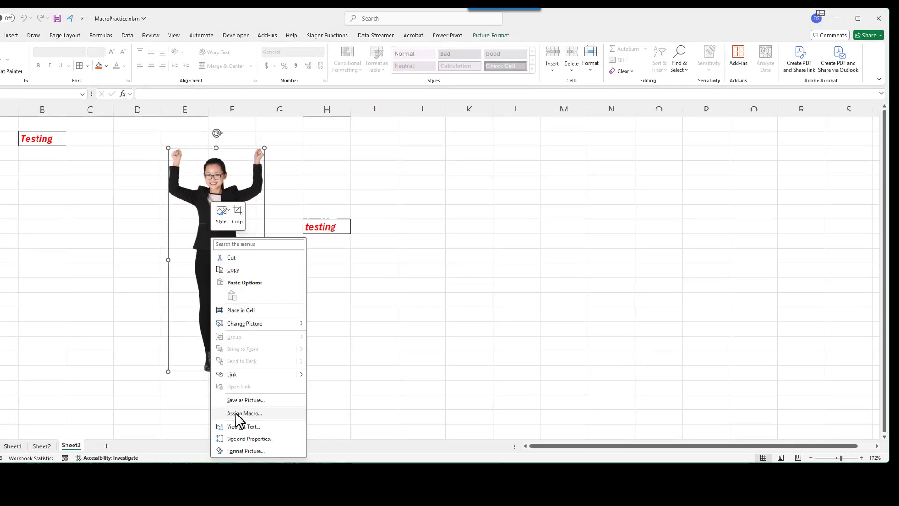
pyautogui.click(239, 413)
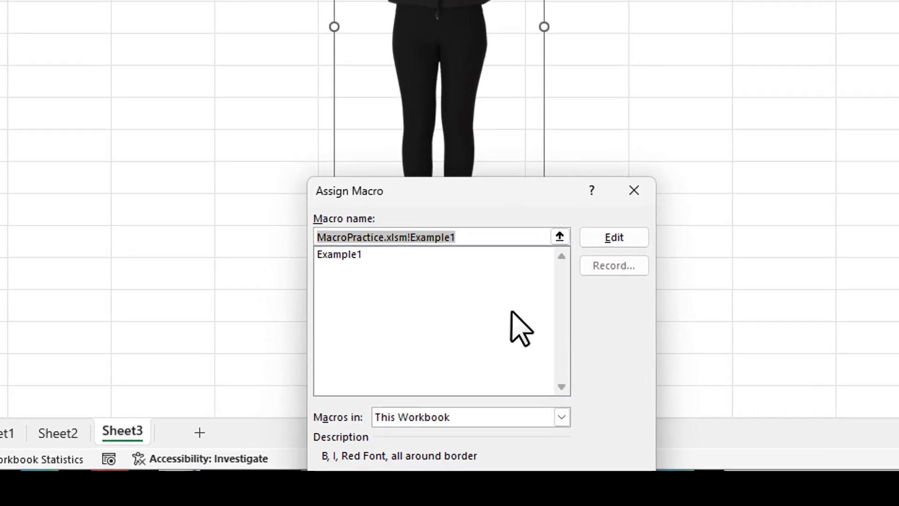
pyautogui.click(522, 418)
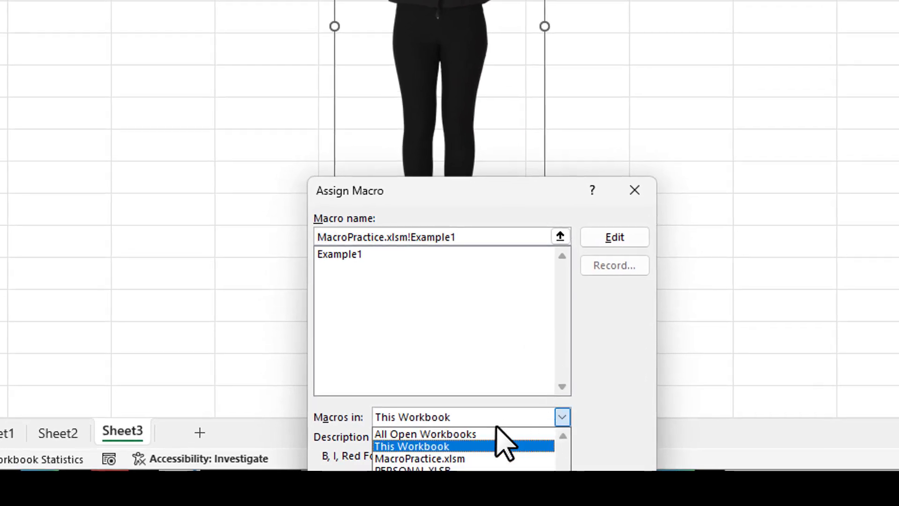
pyautogui.click(458, 468)
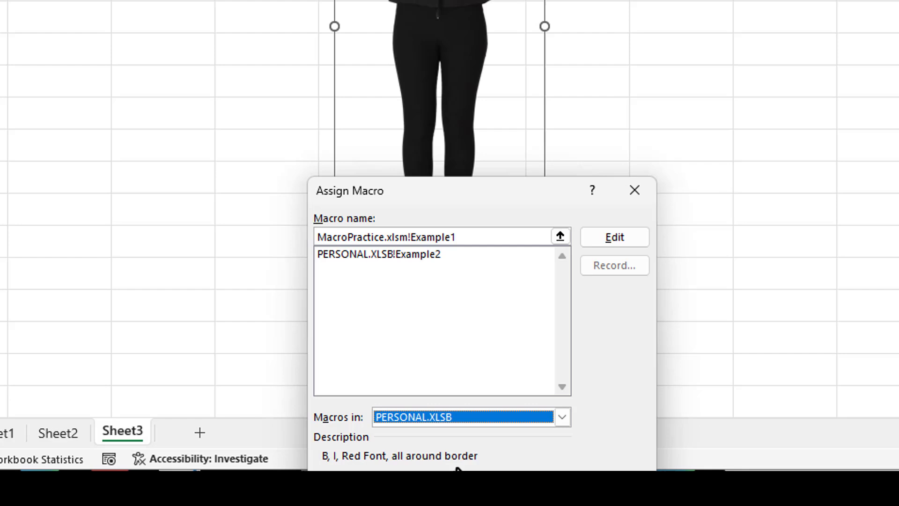
pyautogui.click(434, 257)
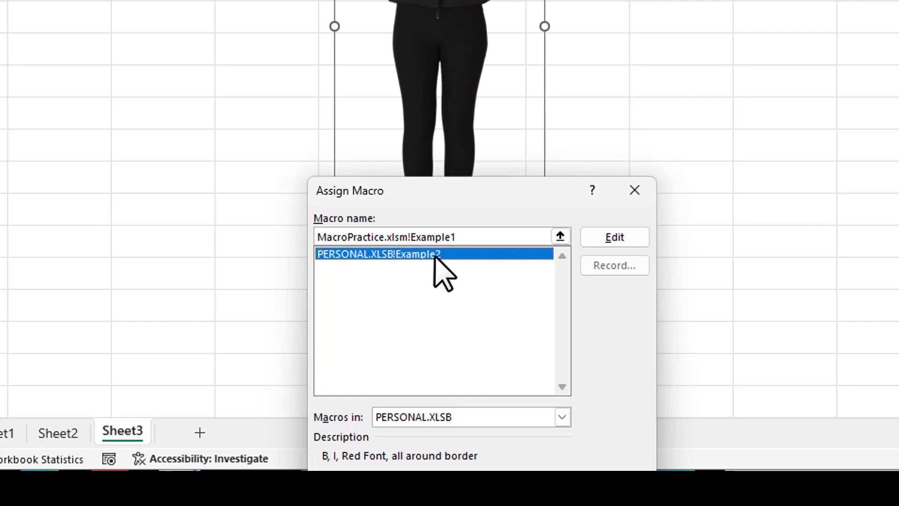
pyautogui.click(435, 257)
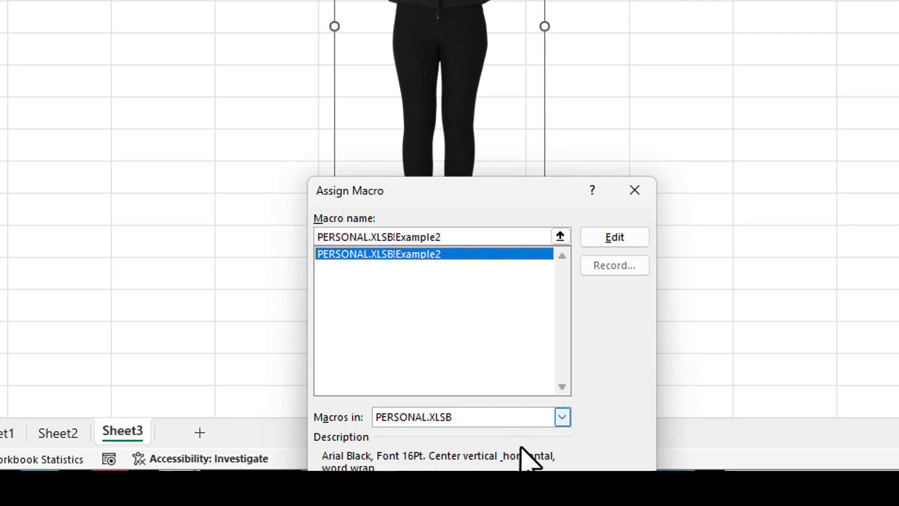
pyautogui.press('Return')
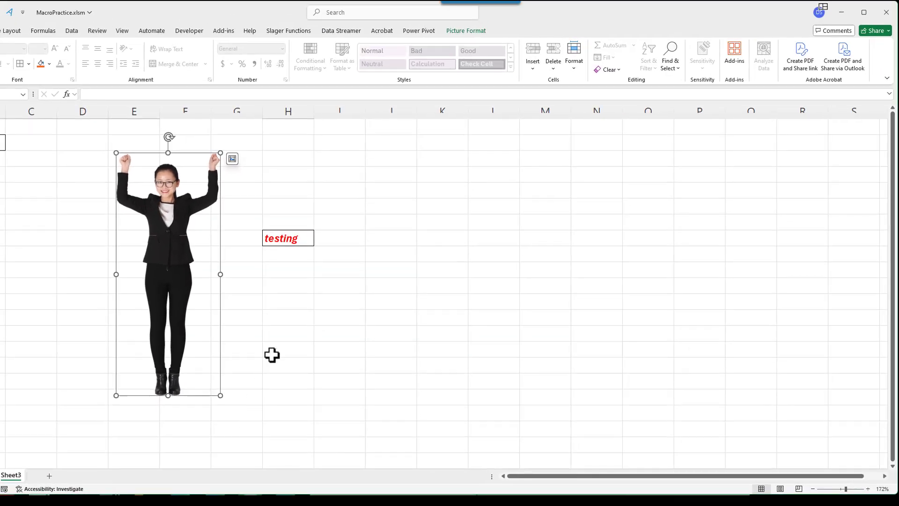
# Enter "check" in cell J7, run the picture's macro on it, and widen column J until the word fits on one line
pyautogui.click(387, 223)
pyautogui.write('check')
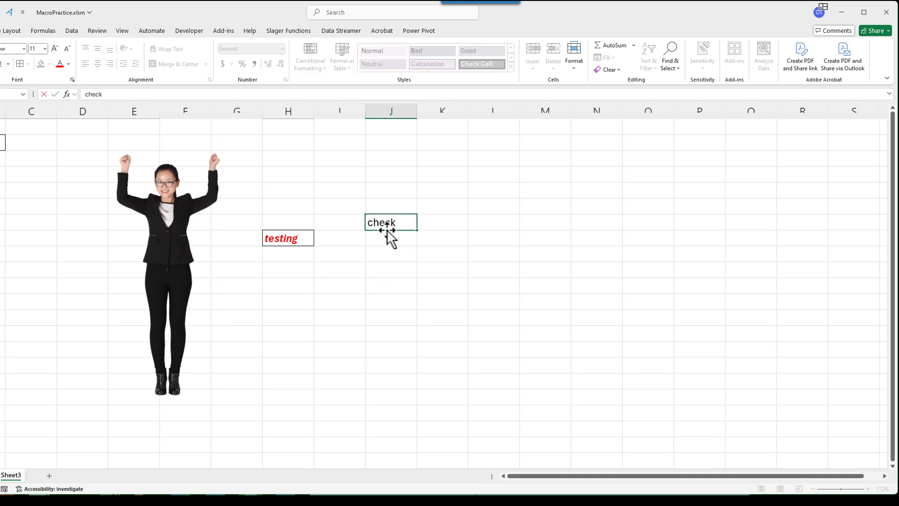
pyautogui.press('Return')
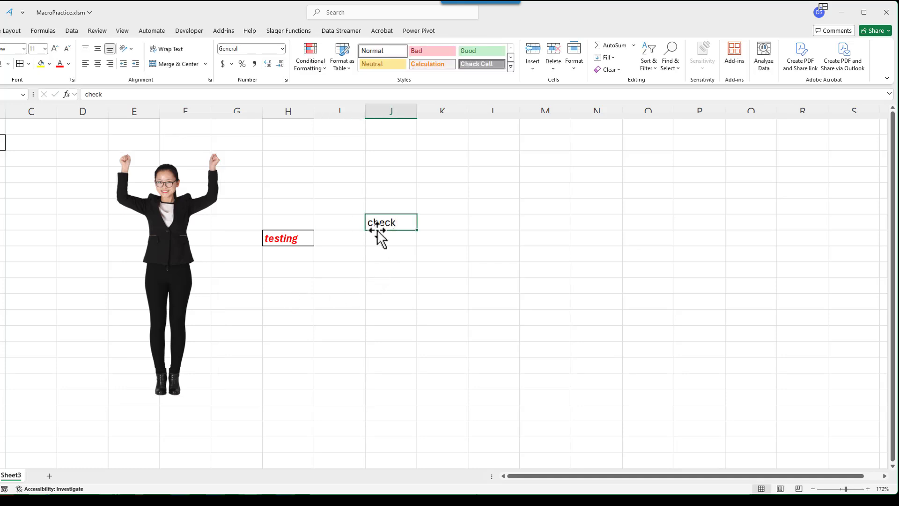
pyautogui.click(153, 262)
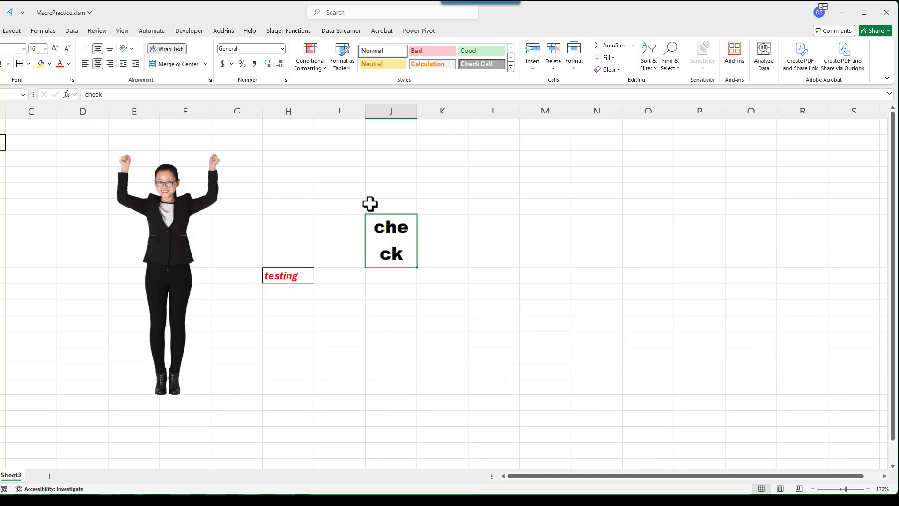
pyautogui.moveTo(417, 111); pyautogui.dragTo(471, 116)
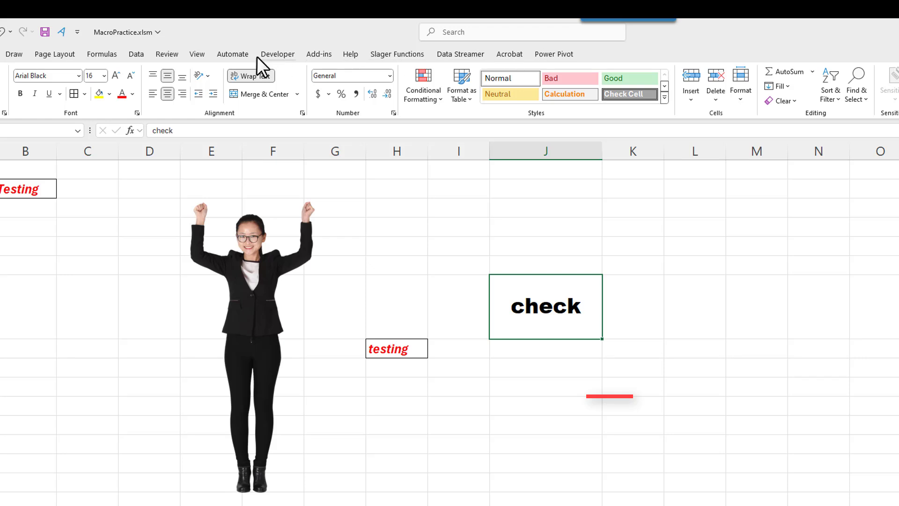
# Try to delete the Example2 macro stored in PERSONAL.XLSB while that workbook is hidden
pyautogui.click(197, 54)
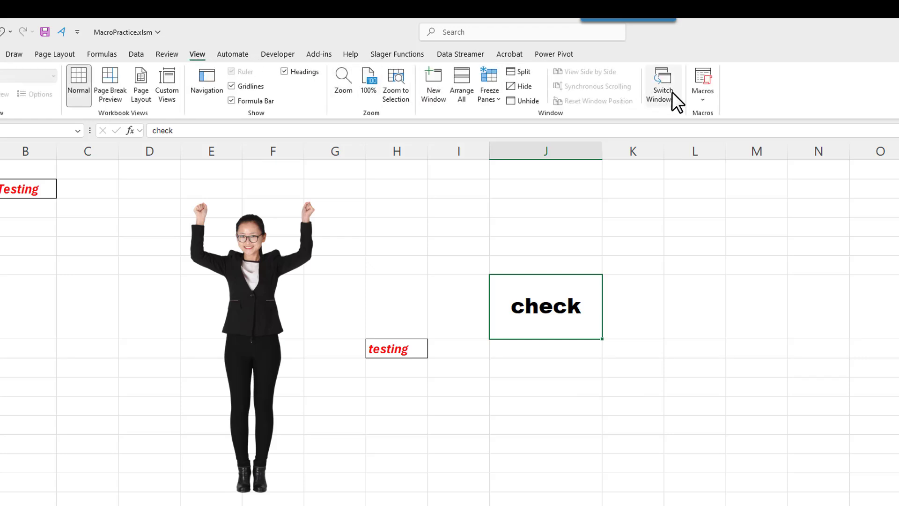
pyautogui.click(702, 93)
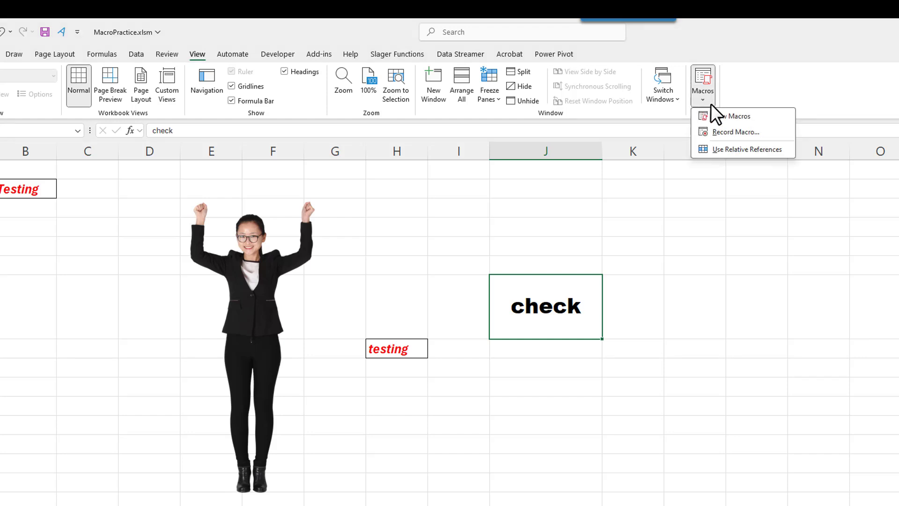
pyautogui.click(718, 116)
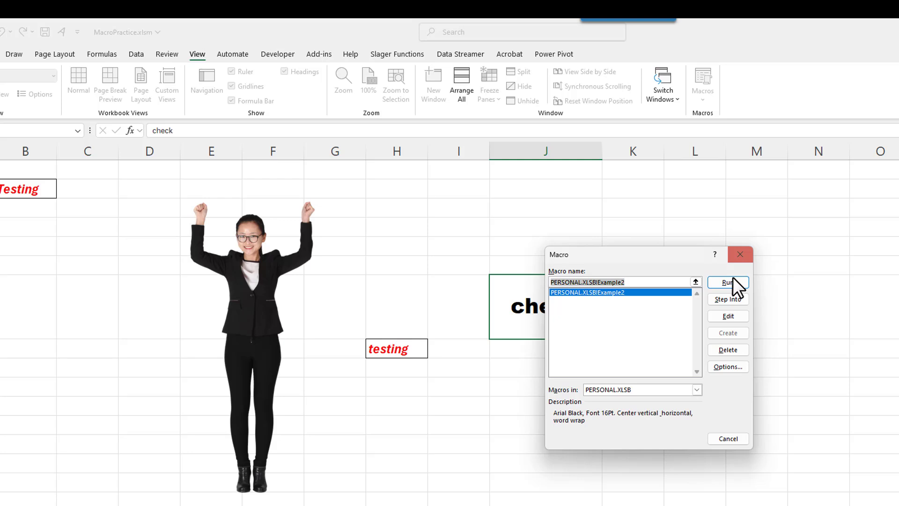
pyautogui.click(728, 348)
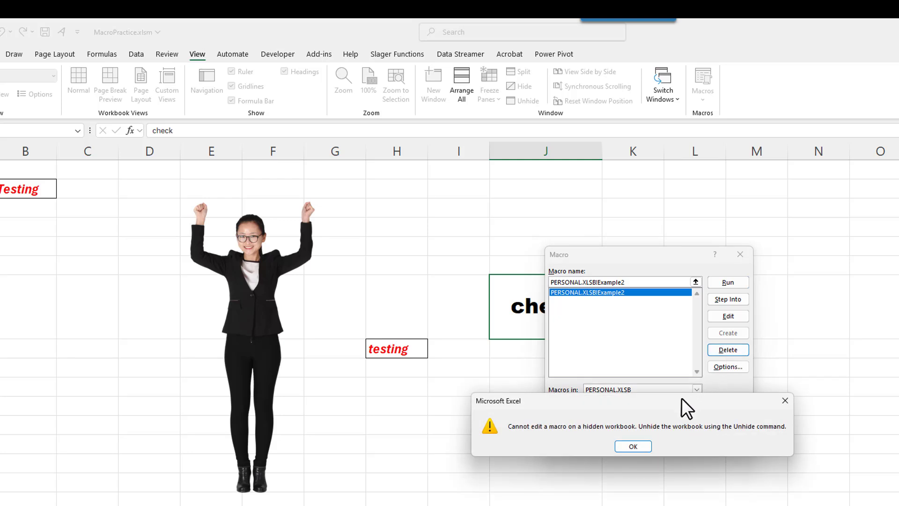
pyautogui.click(633, 445)
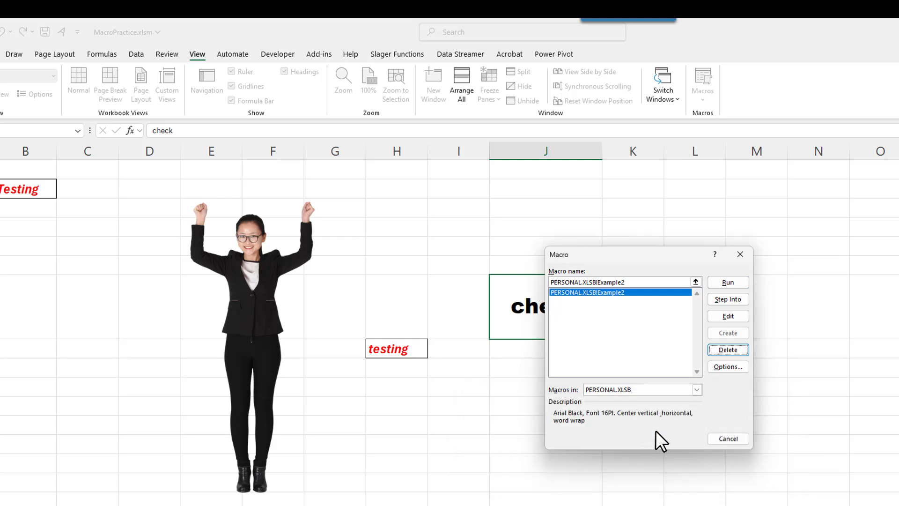
pyautogui.click(721, 439)
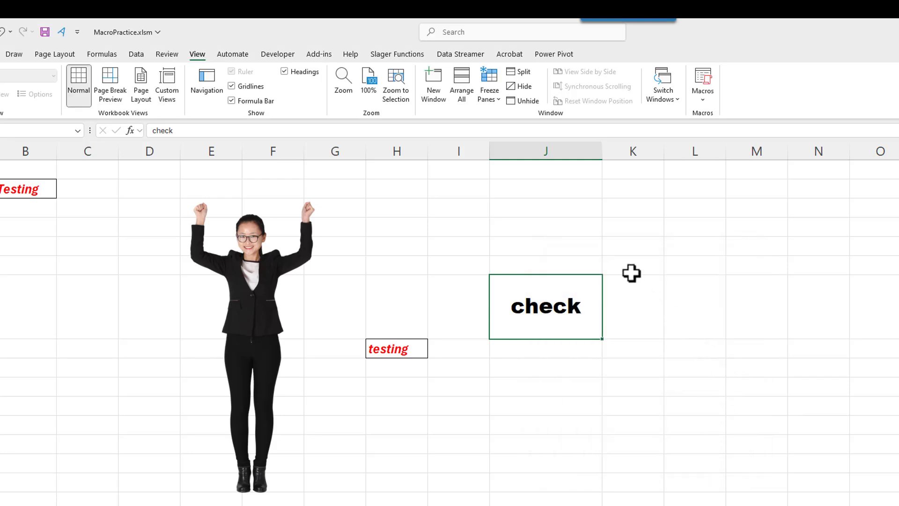
# Unhide the PERSONAL.XLSB workbook
pyautogui.click(517, 103)
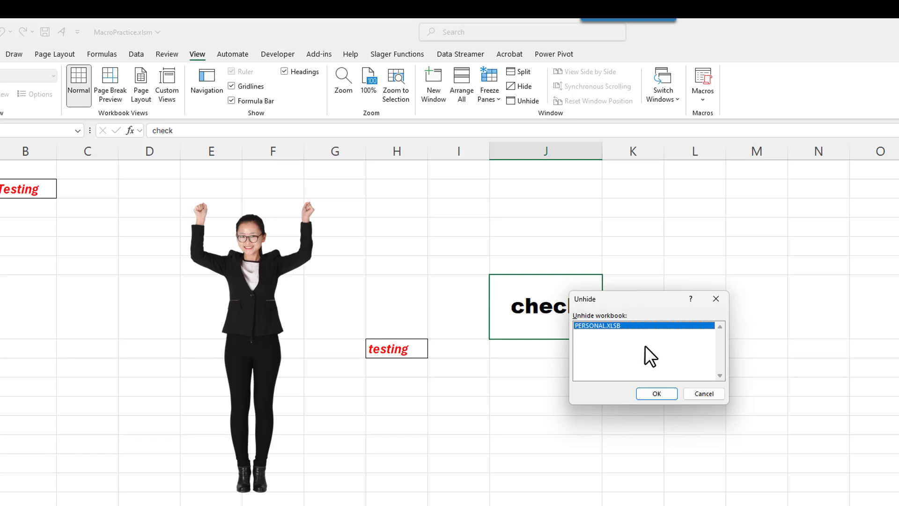
pyautogui.click(654, 393)
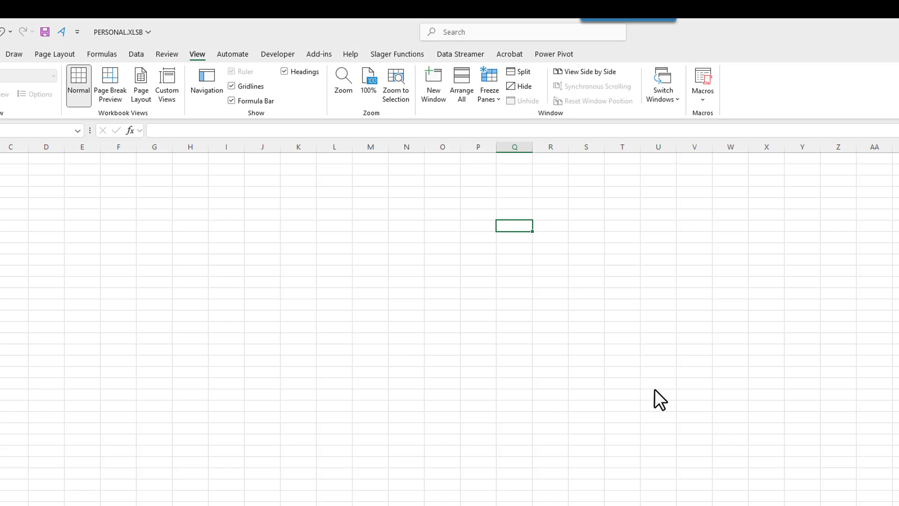
# Delete the Example2 macro from PERSONAL.XLSB and hide that workbook again
pyautogui.click(702, 100)
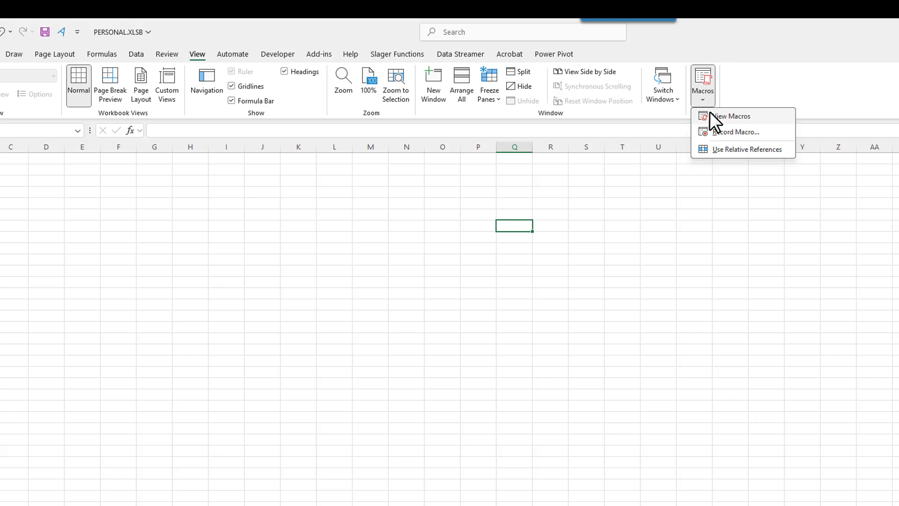
pyautogui.click(710, 114)
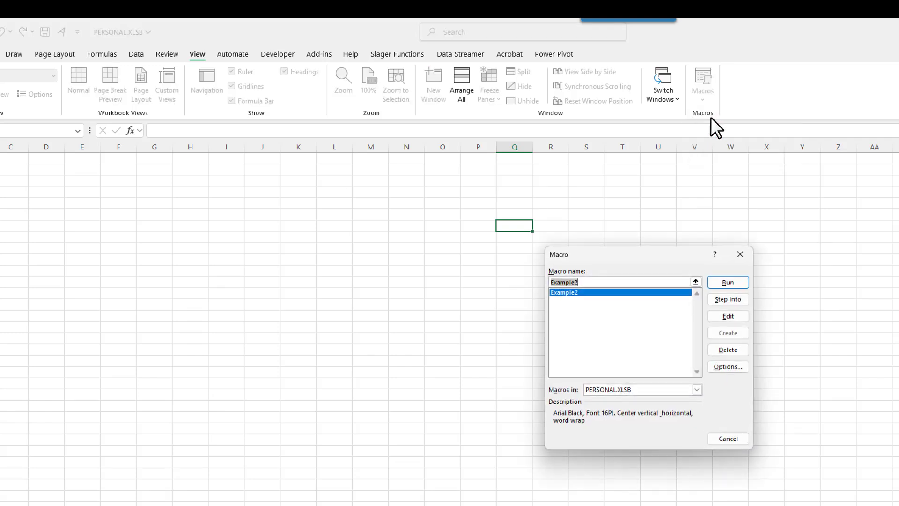
pyautogui.click(725, 349)
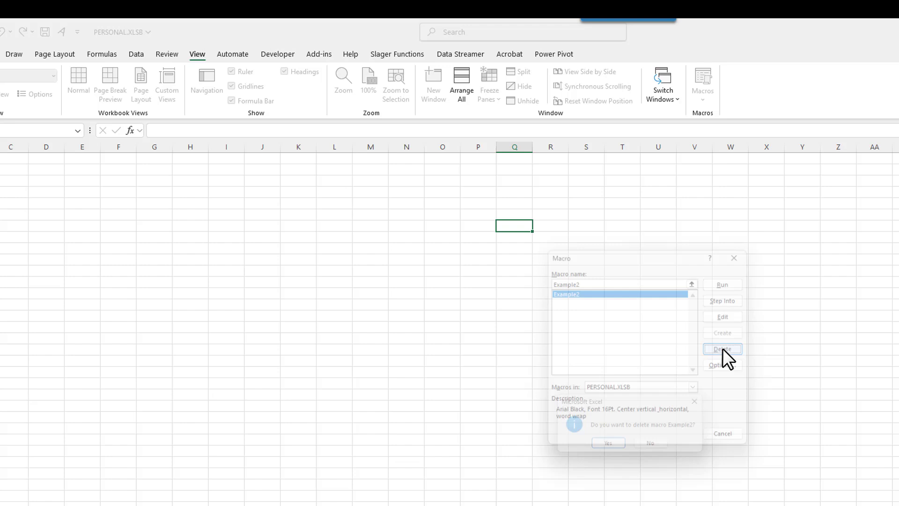
pyautogui.click(609, 445)
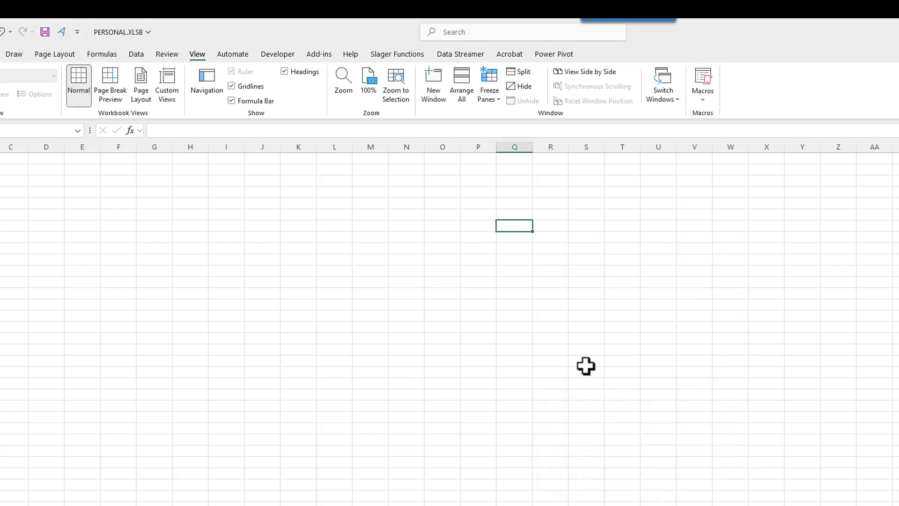
pyautogui.click(515, 83)
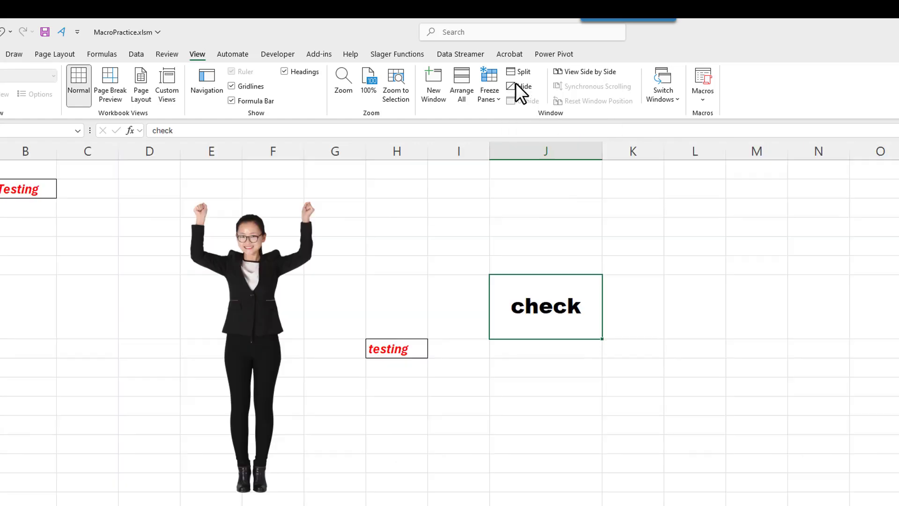